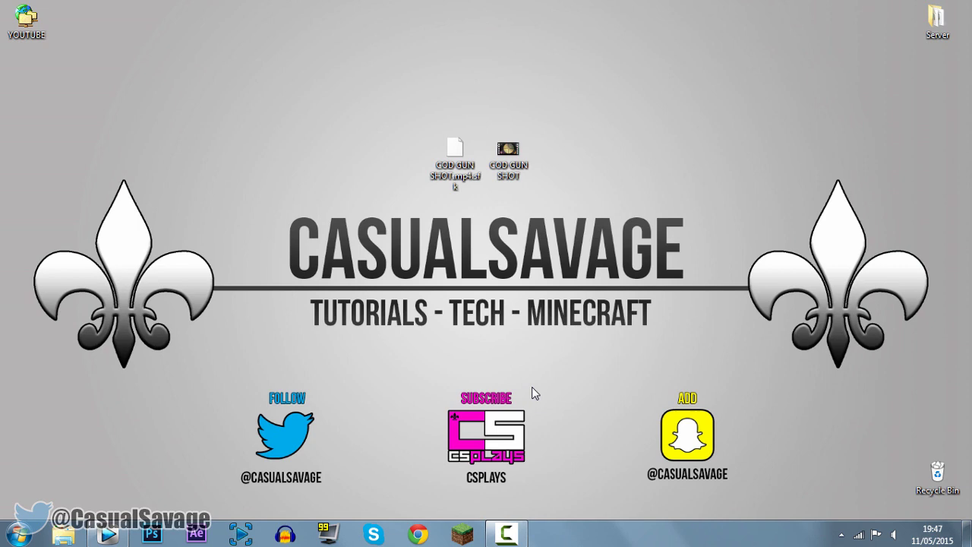
Restore the Vegas Pro window with the untitled gun-shot clip project from the taskbar
click(108, 535)
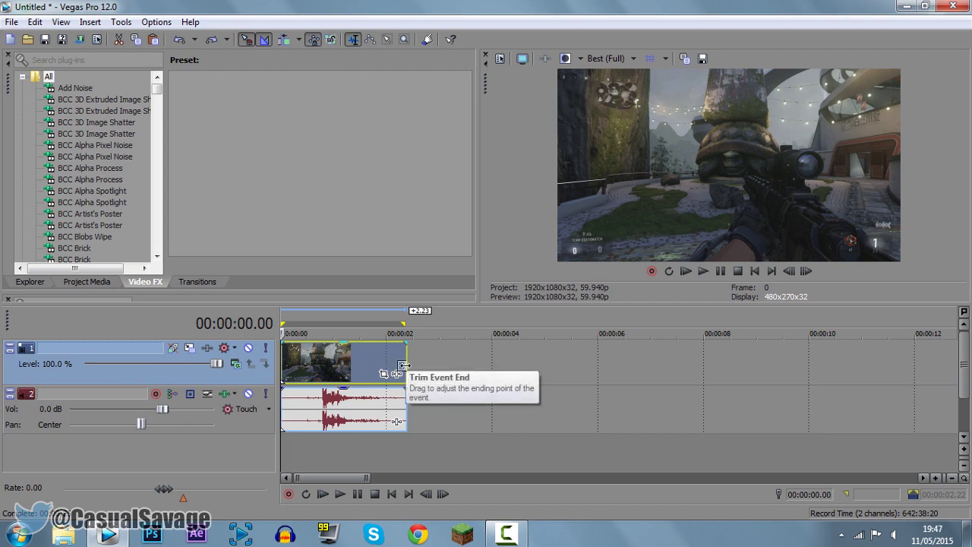
Time-stretch the clip out to about 0:07, preview it, then undo the stretch
drag(403, 365, 772, 363)
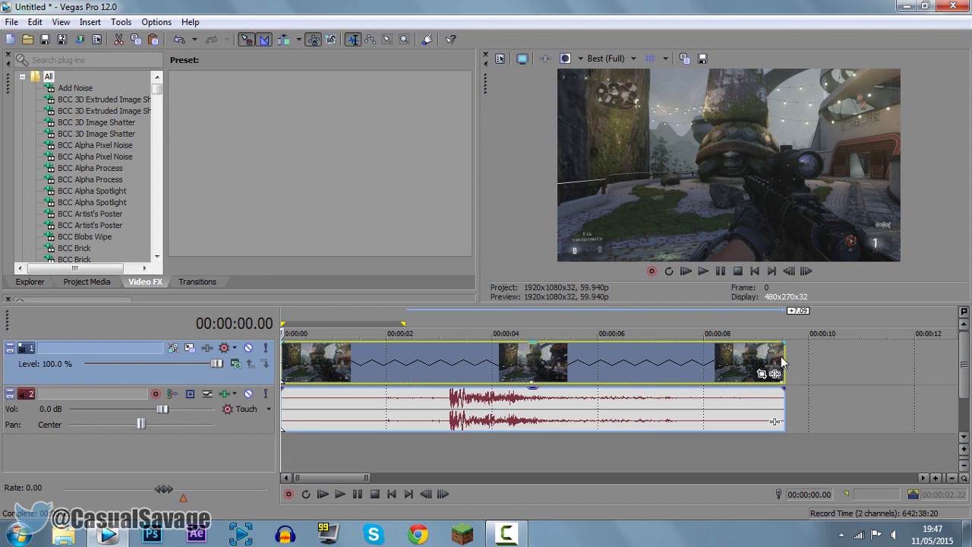
click(703, 270)
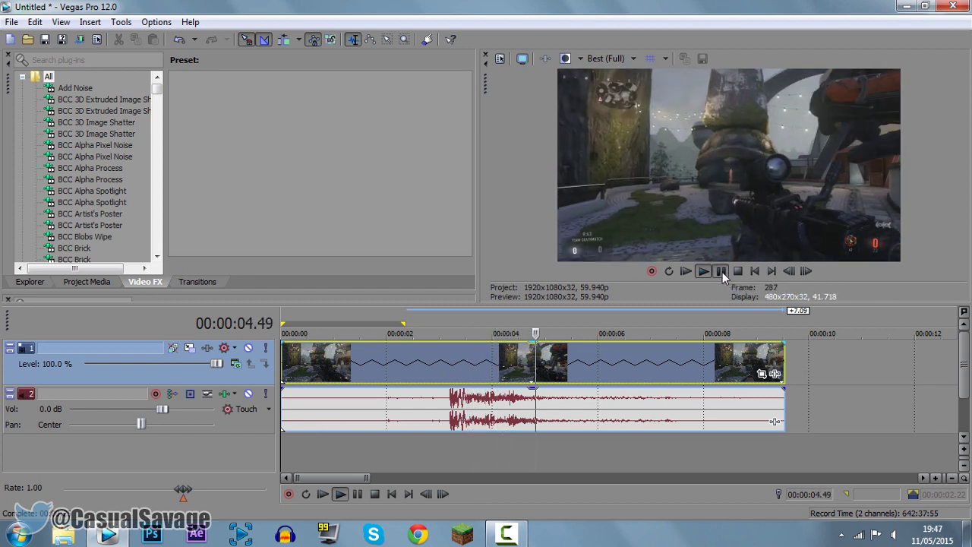
click(721, 271)
key(ctrl+z)
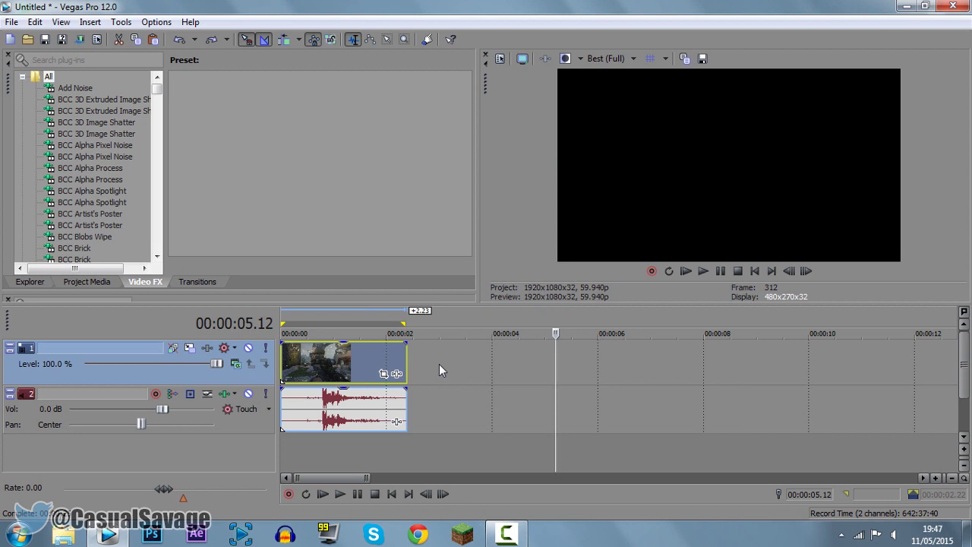
Replay the 2.23-second clip from 0:00, return to its start, and open its context menu
click(305, 376)
click(287, 374)
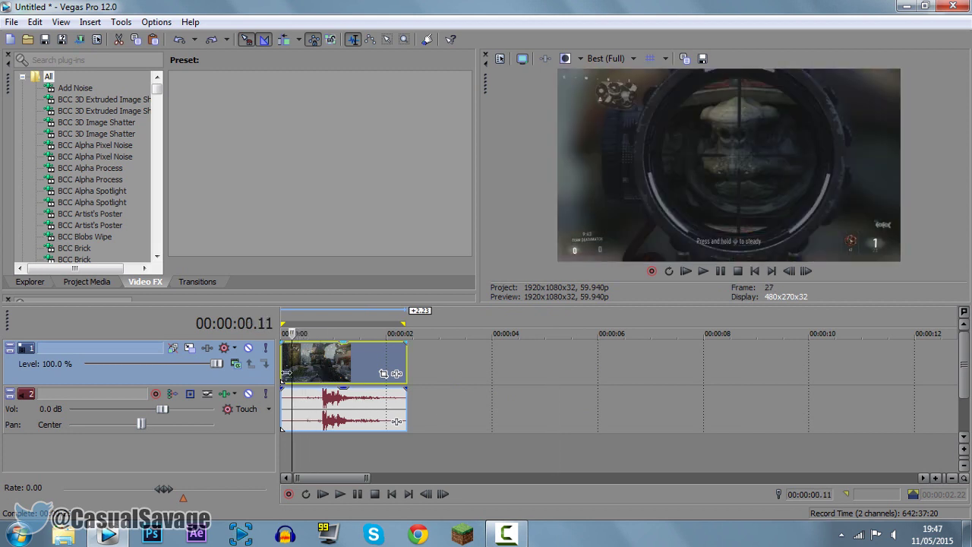
click(281, 372)
key(space)
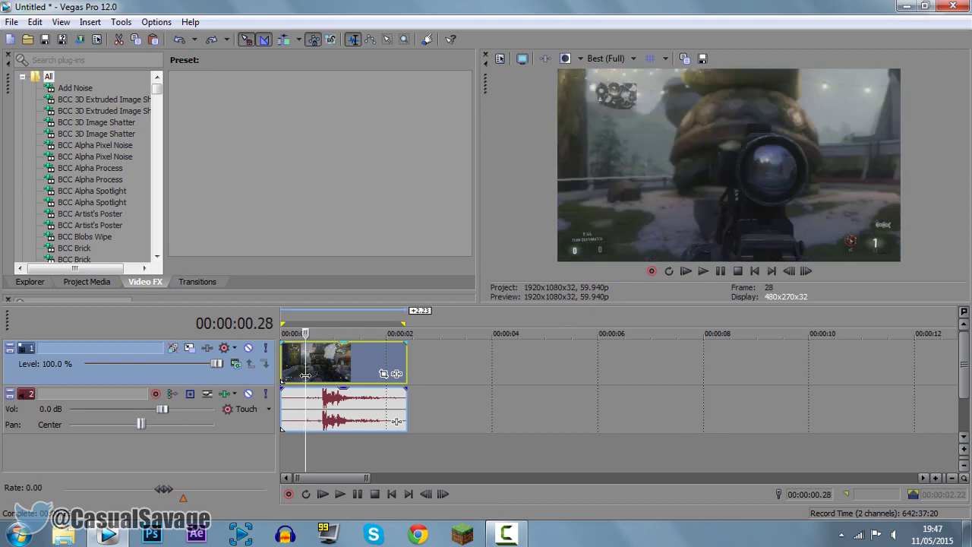
click(293, 375)
click(286, 375)
click(279, 375)
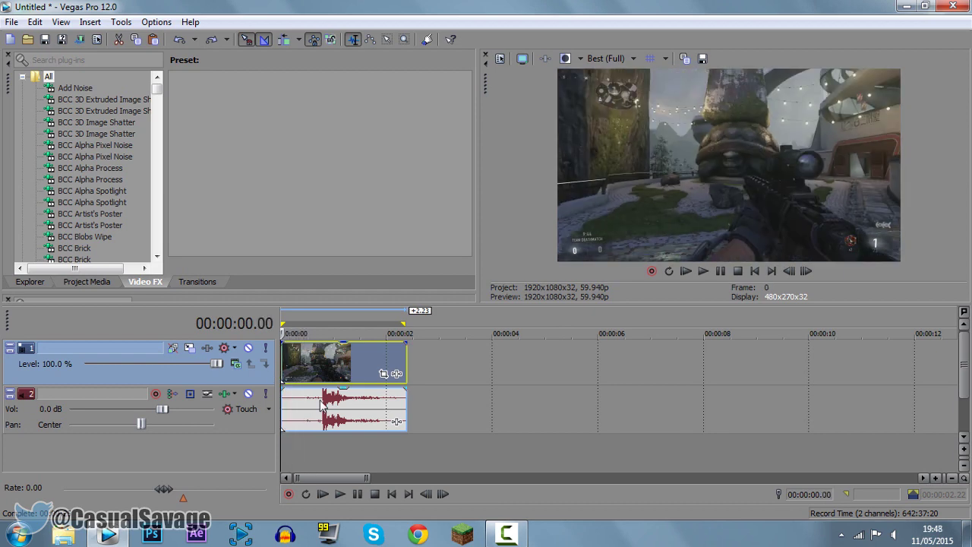
right_click(318, 377)
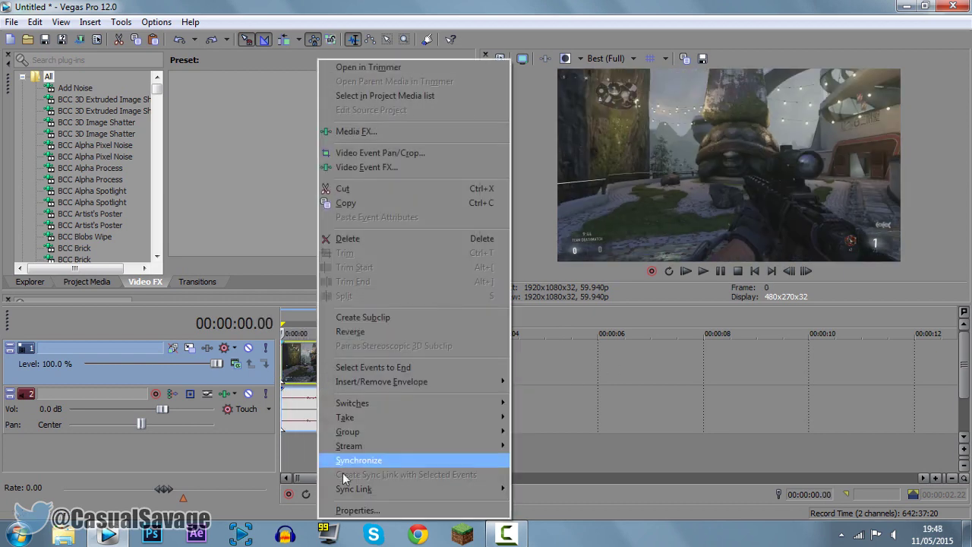
In the clip's Properties, choose Disable resample and uncheck Maintain aspect ratio
click(349, 511)
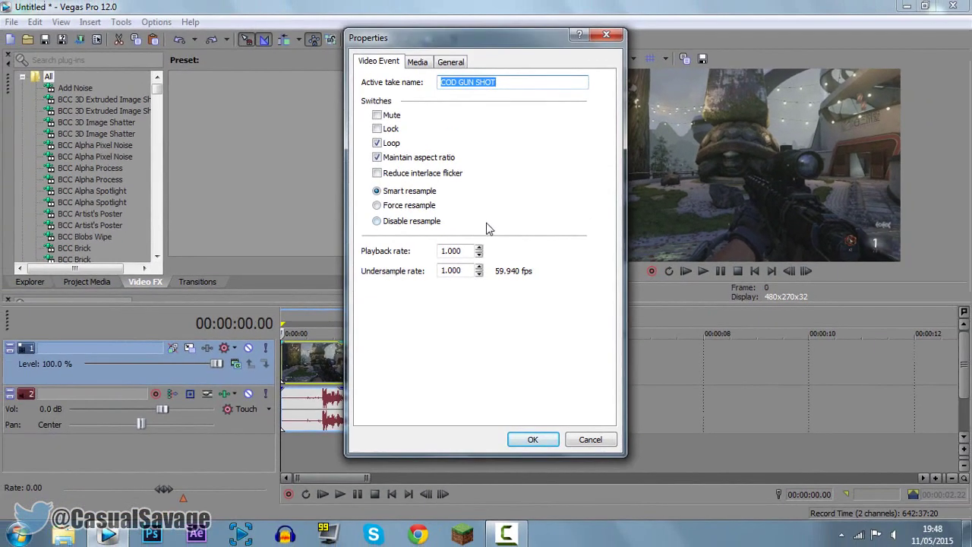
click(423, 221)
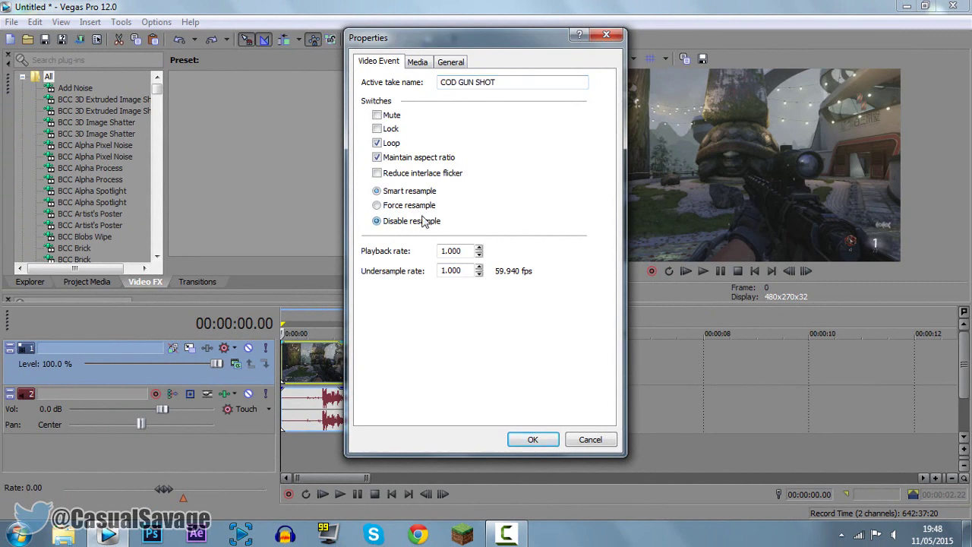
click(419, 159)
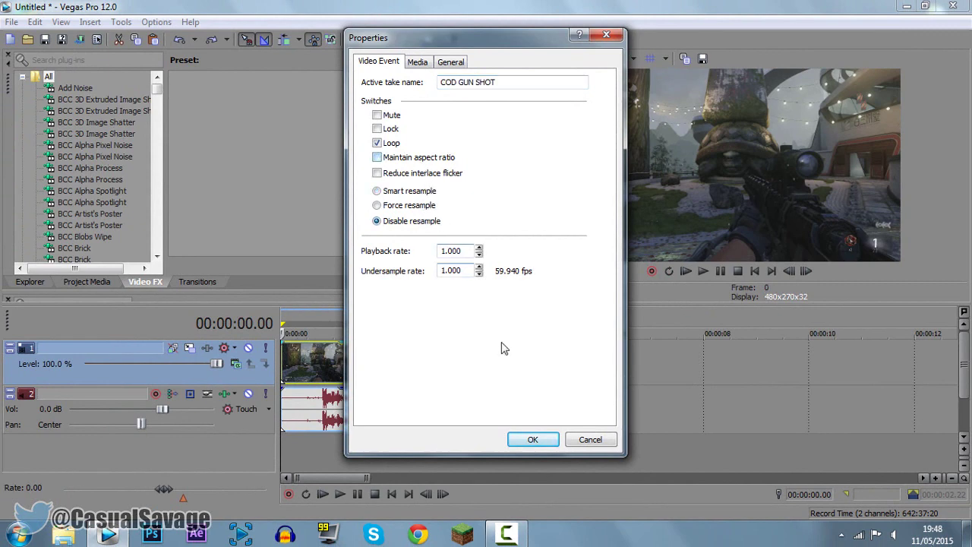
click(532, 440)
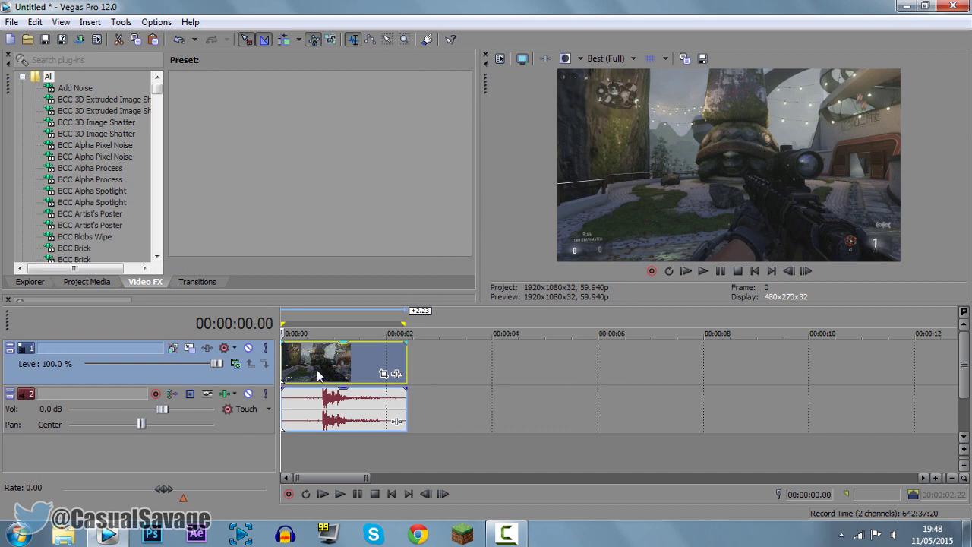
Preview the clip to frame 01.01 and split it there
click(721, 270)
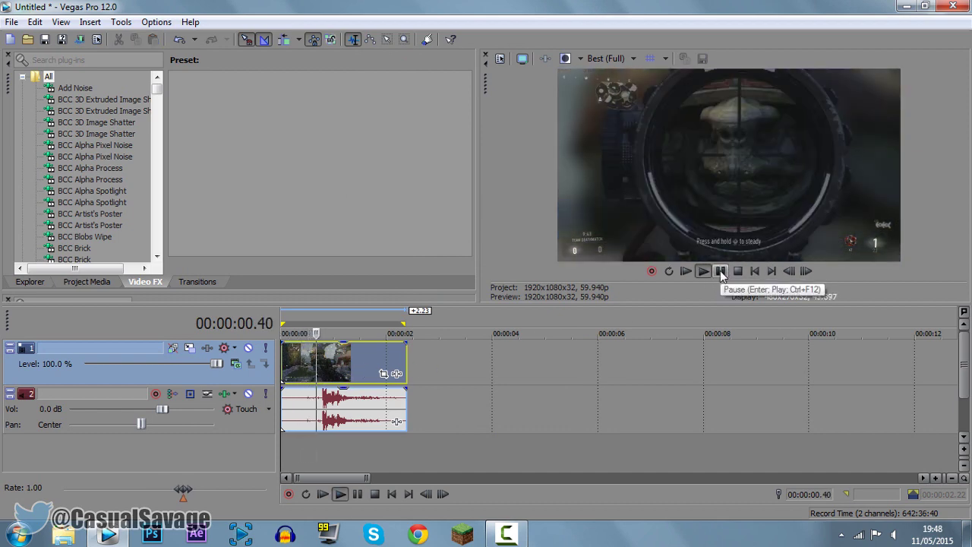
click(722, 270)
click(805, 271)
click(806, 271)
click(806, 271)
click(805, 271)
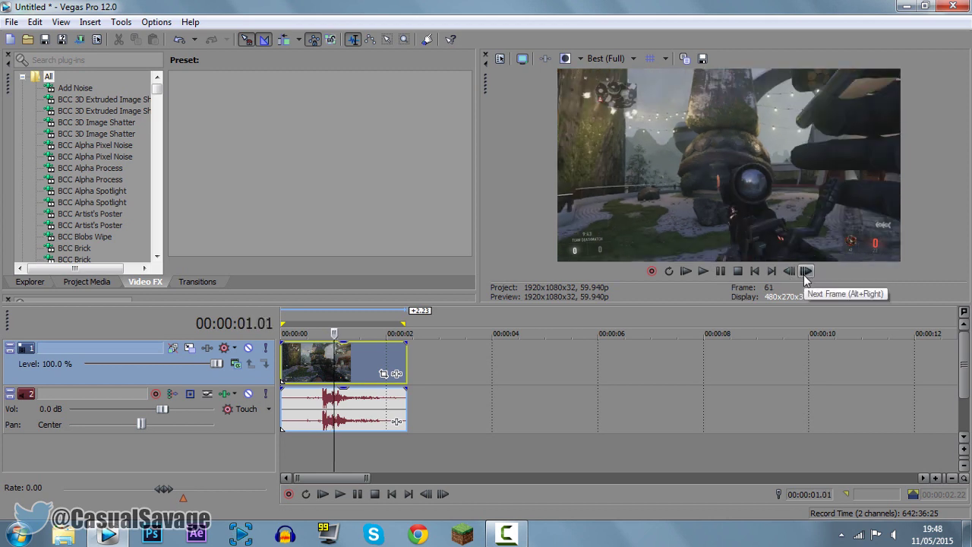
key(s)
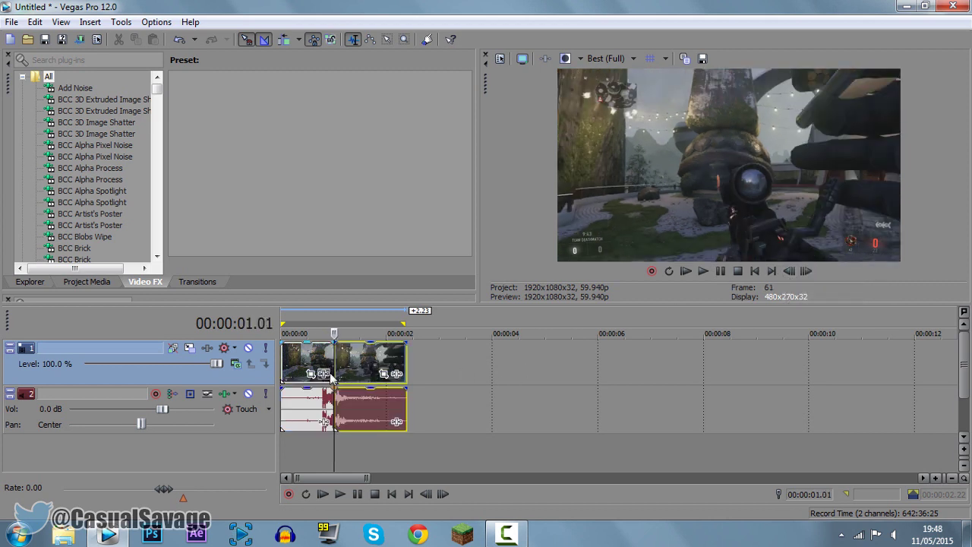
right_click(335, 376)
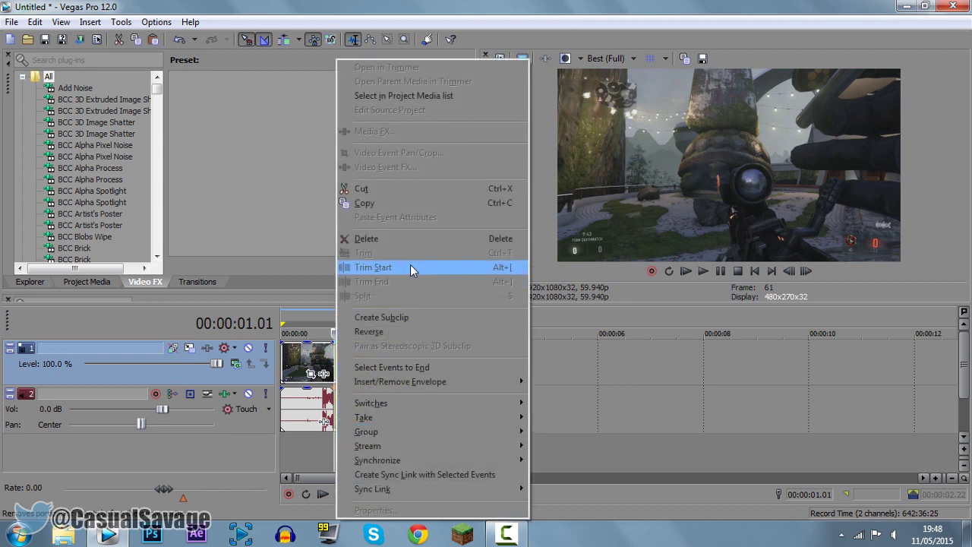
click(325, 368)
Advance frame by frame to frame 80 and split the following piece at 01.22
click(722, 271)
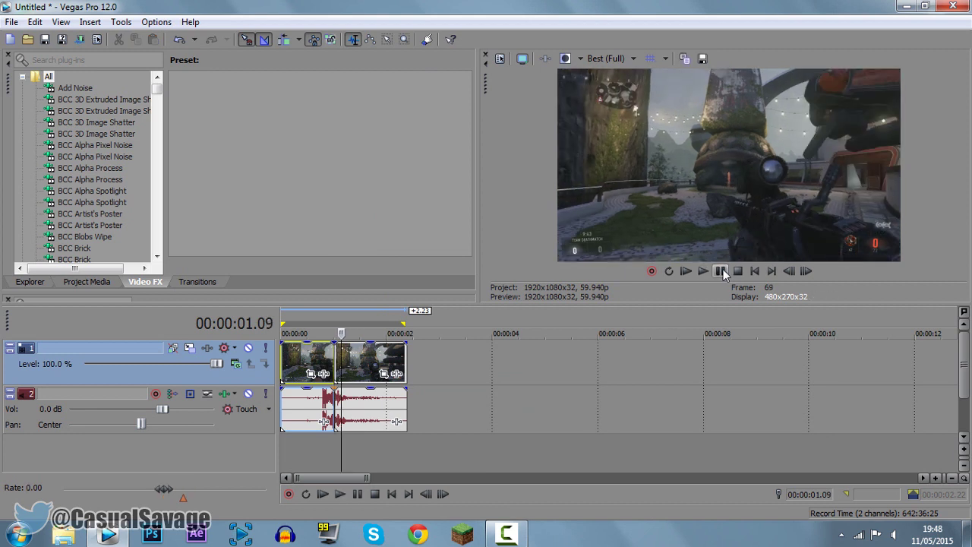
click(806, 271)
click(806, 271)
click(806, 271)
click(805, 271)
click(806, 271)
click(806, 271)
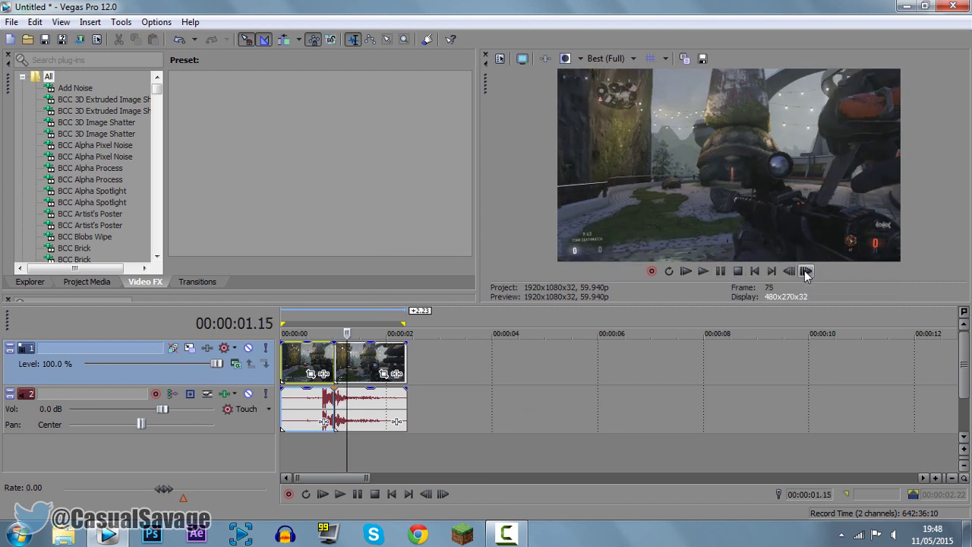
click(806, 272)
click(806, 272)
click(805, 272)
click(805, 272)
click(806, 272)
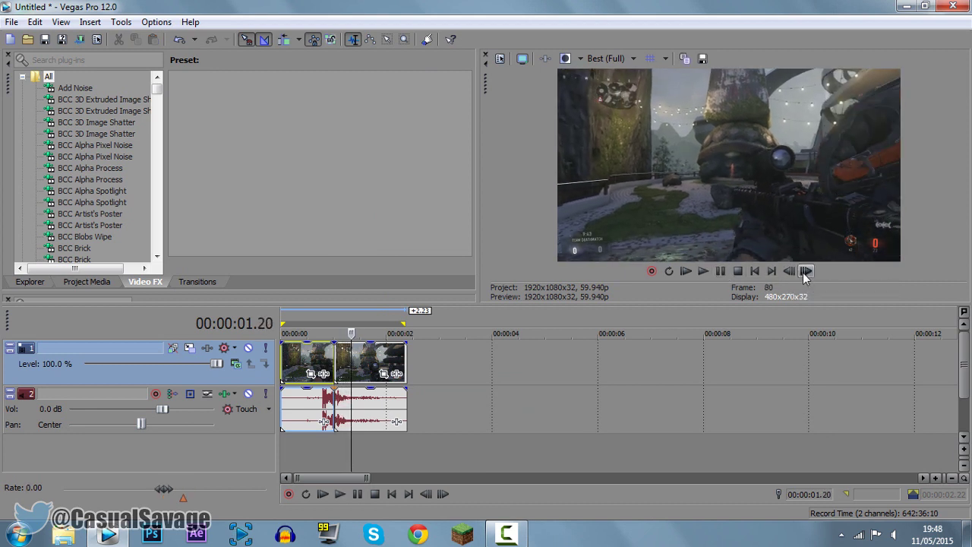
click(806, 272)
click(805, 272)
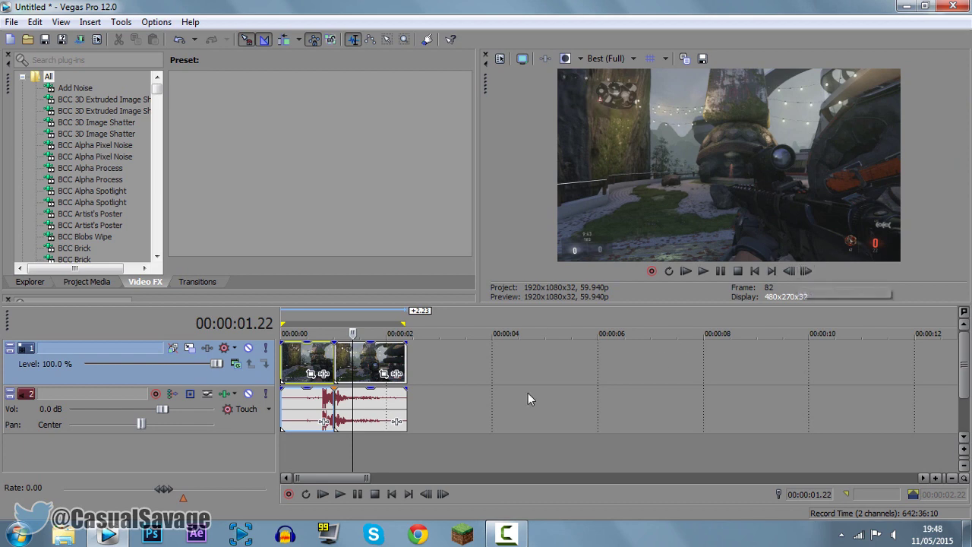
scroll(531, 388, up, 5)
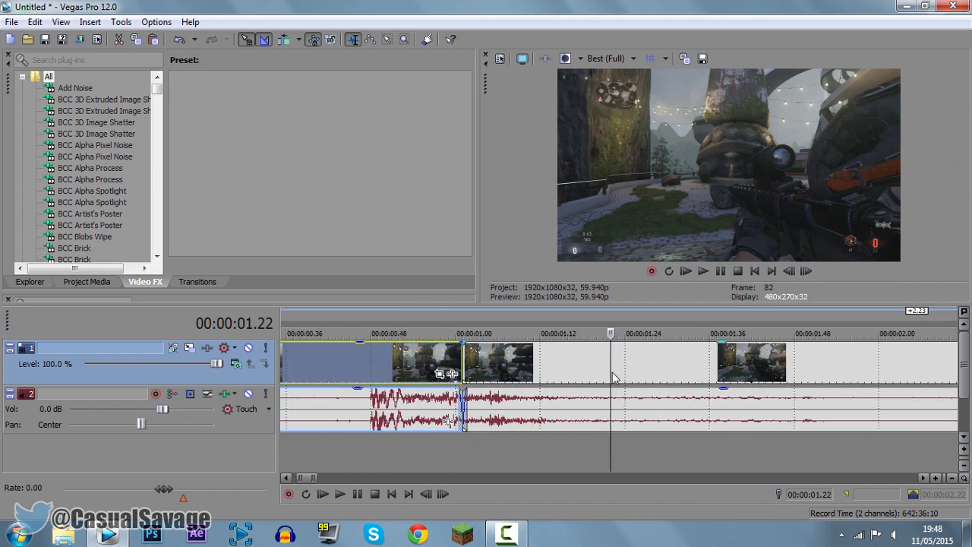
click(610, 372)
key(s)
Play back the three-part clip, then park the cursor at the middle event's start, 01.08
scroll(511, 364, down, 6)
scroll(511, 358, up, 2)
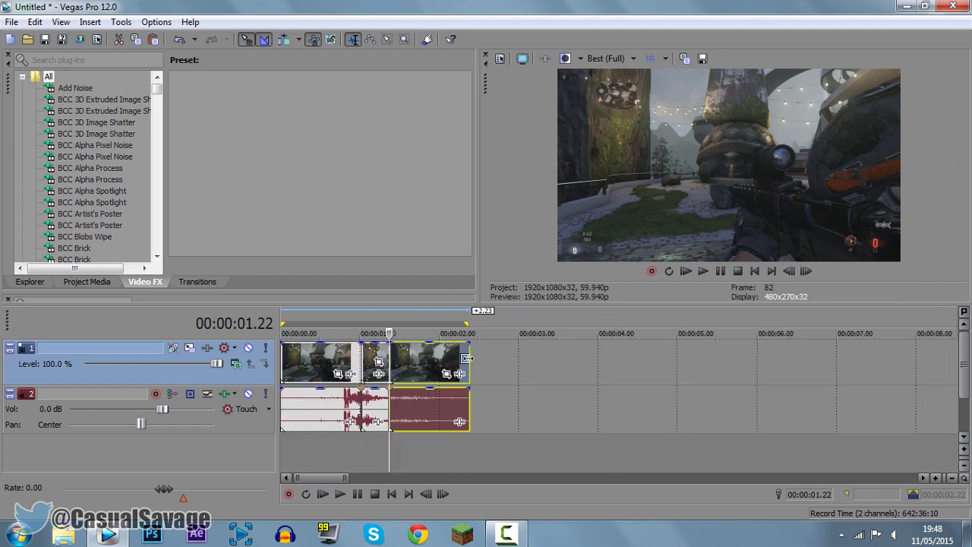
click(374, 361)
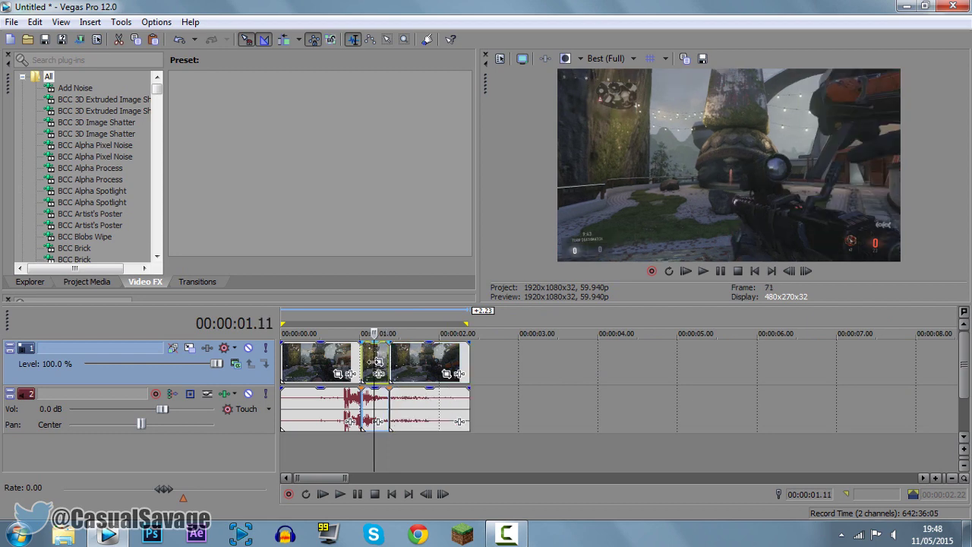
click(366, 362)
scroll(456, 365, up, 1)
scroll(457, 366, up, 2)
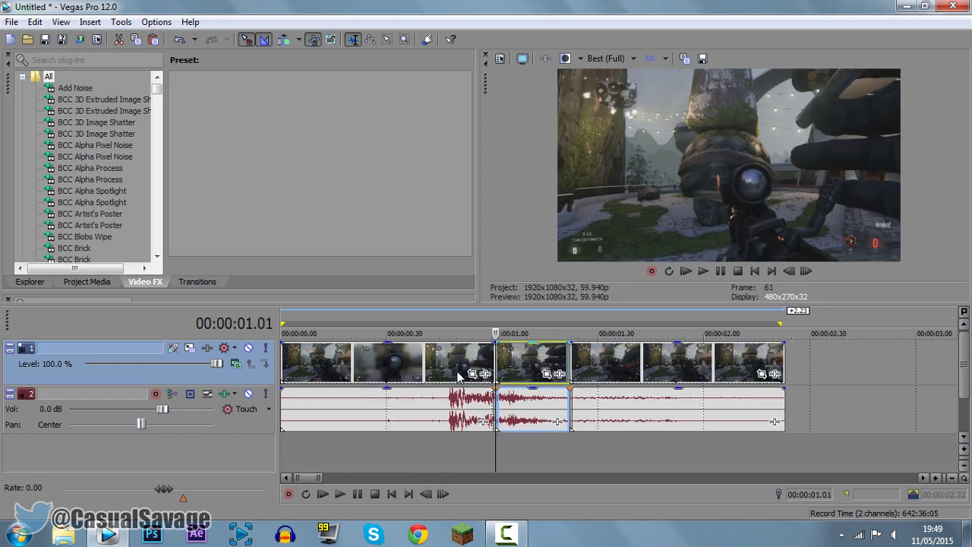
click(703, 271)
scroll(681, 351, down, 2)
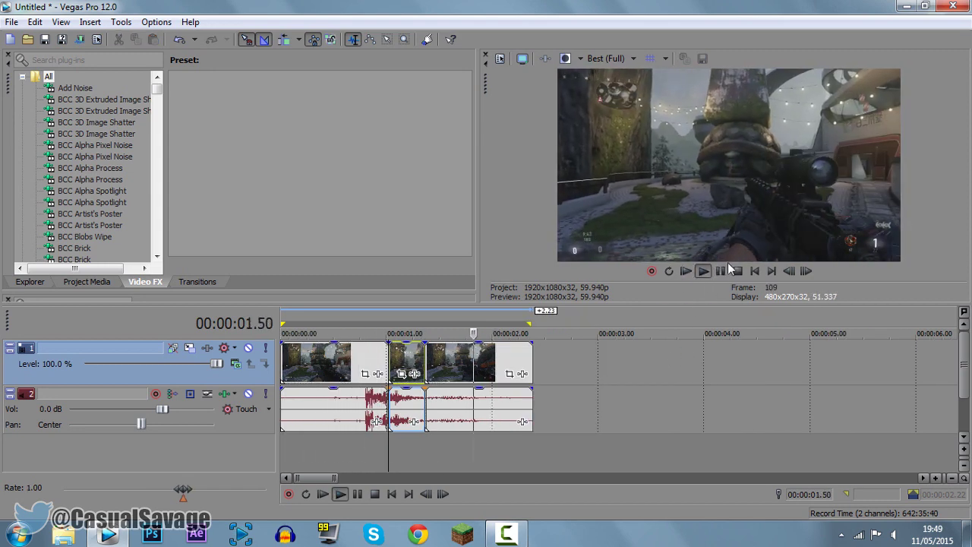
click(720, 271)
click(401, 334)
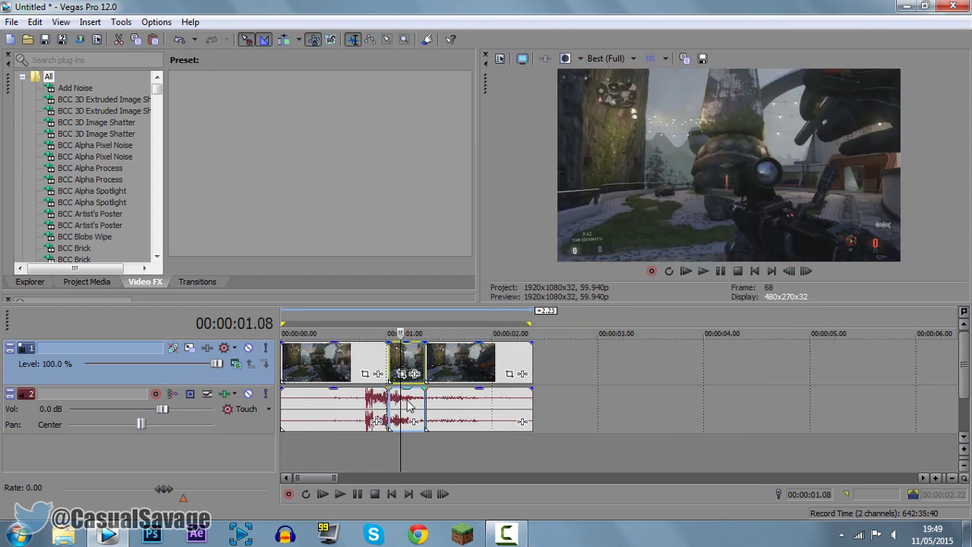
Add TwixtorPRO to the middle video event's Event FX and move its settings window aside
click(414, 374)
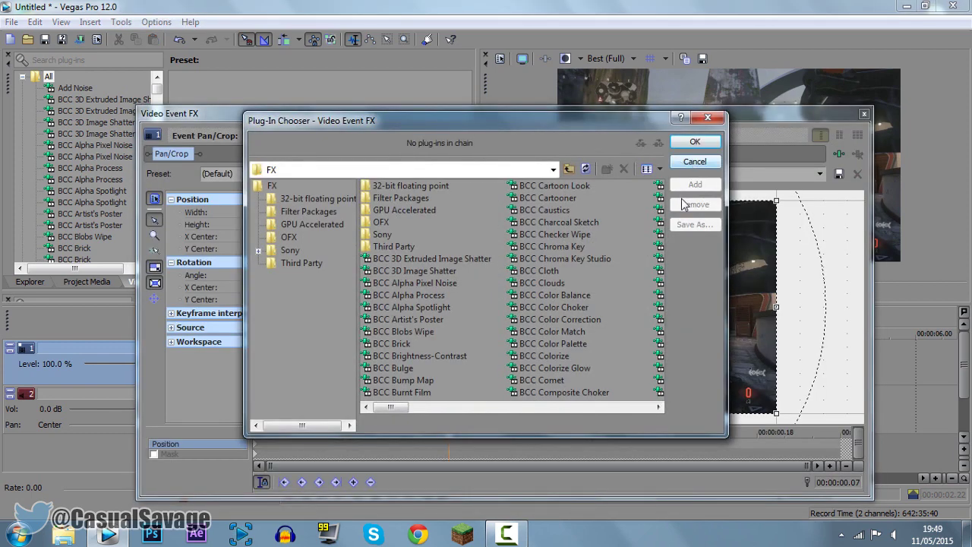
drag(407, 408, 642, 407)
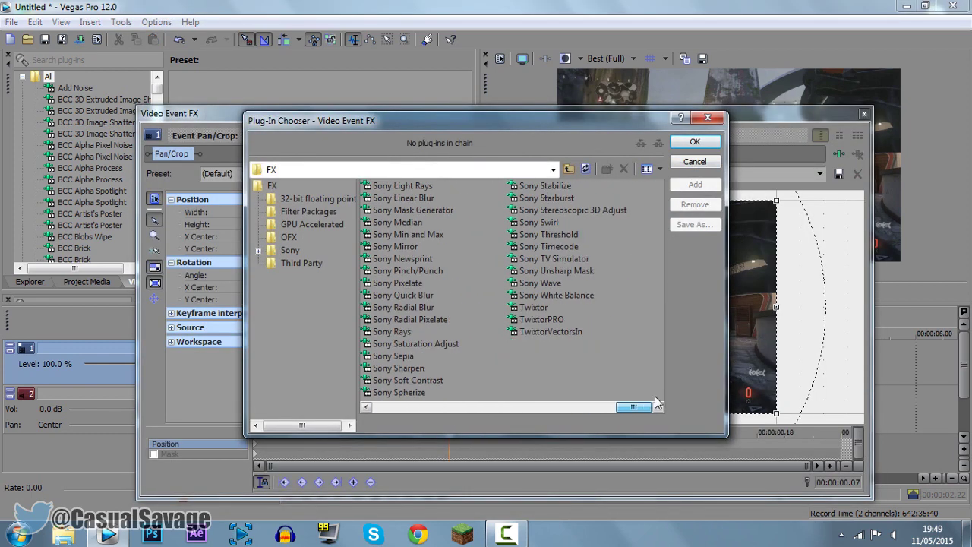
double_click(544, 318)
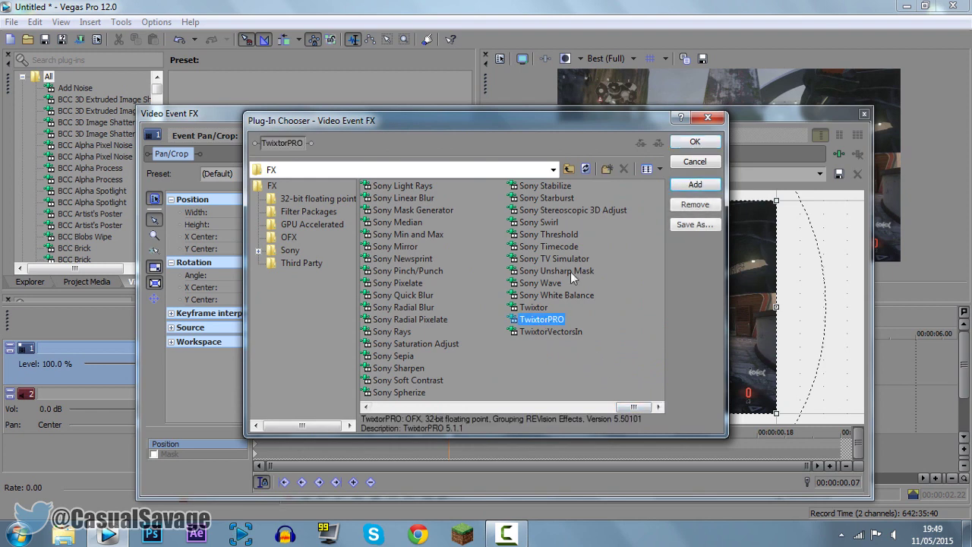
click(682, 143)
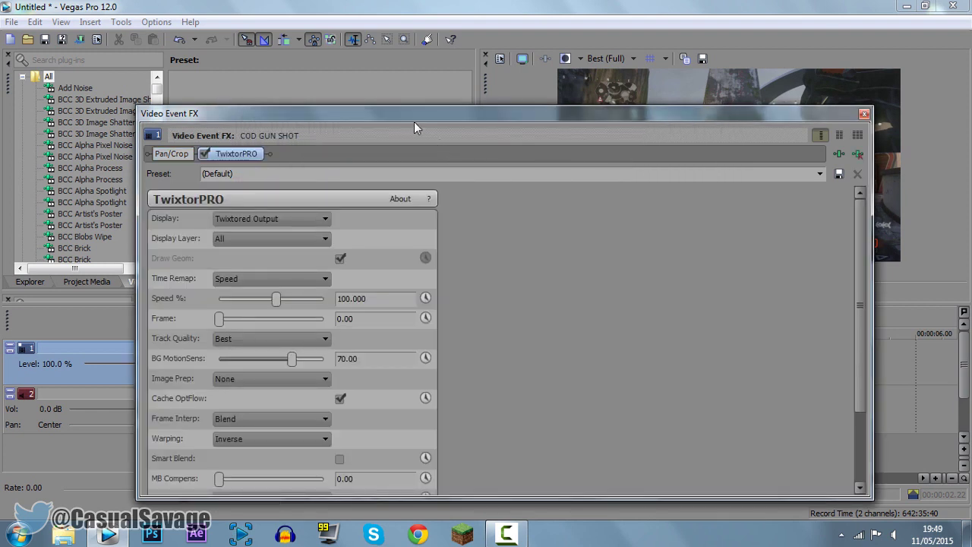
drag(414, 114, 370, 100)
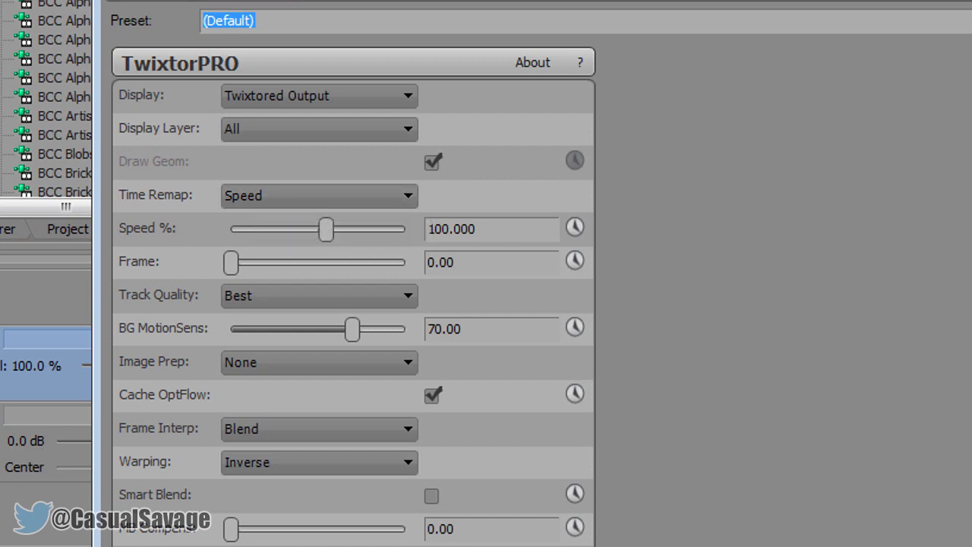
Set TwixtorPRO's BG MotionSens to 92 and Frame Interp to Motion Weighted Blend, keeping Cut A
scroll(353, 304, down, 5)
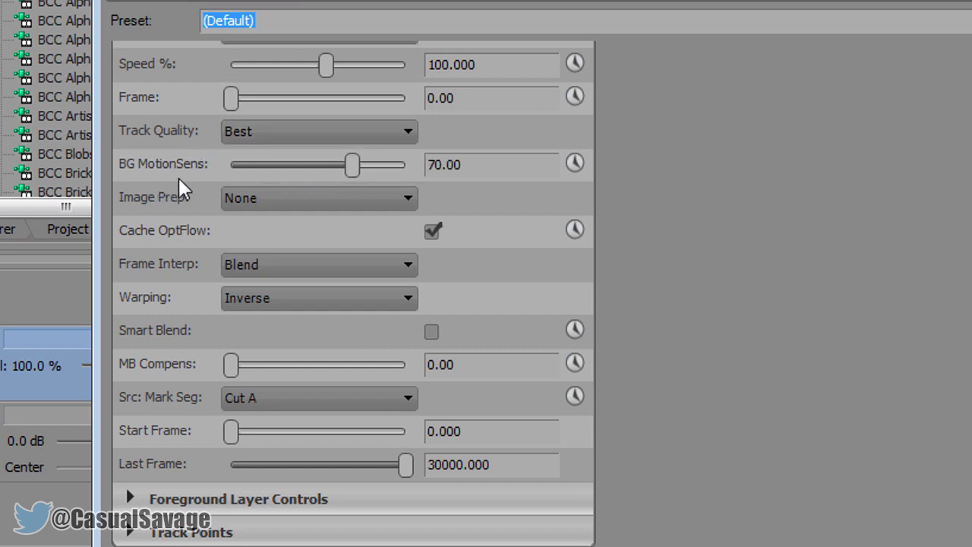
click(448, 165)
text(90)
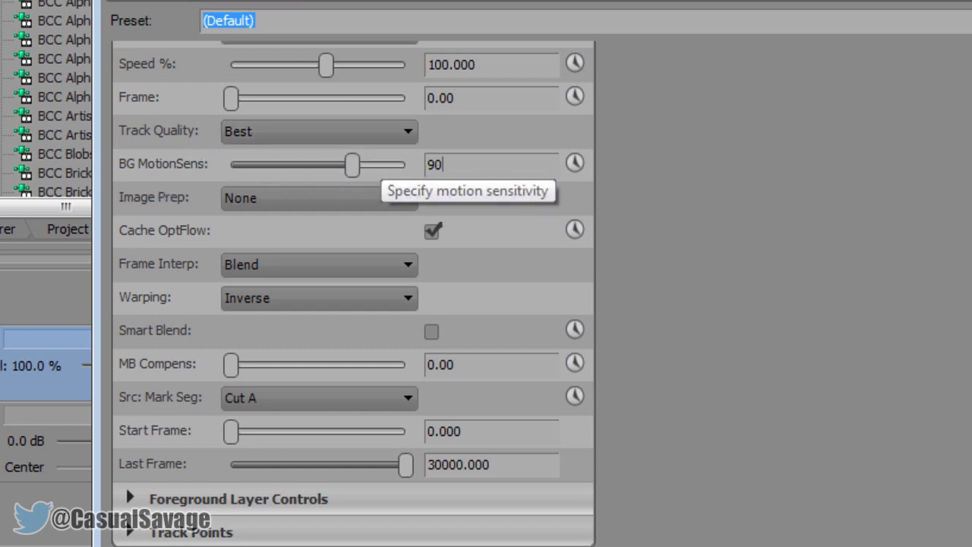
text(2)
key(Return)
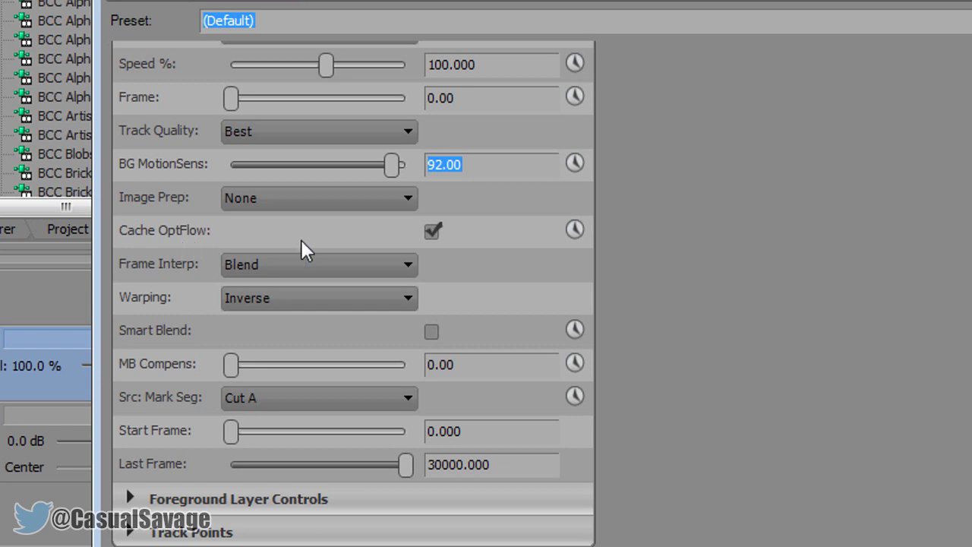
click(251, 267)
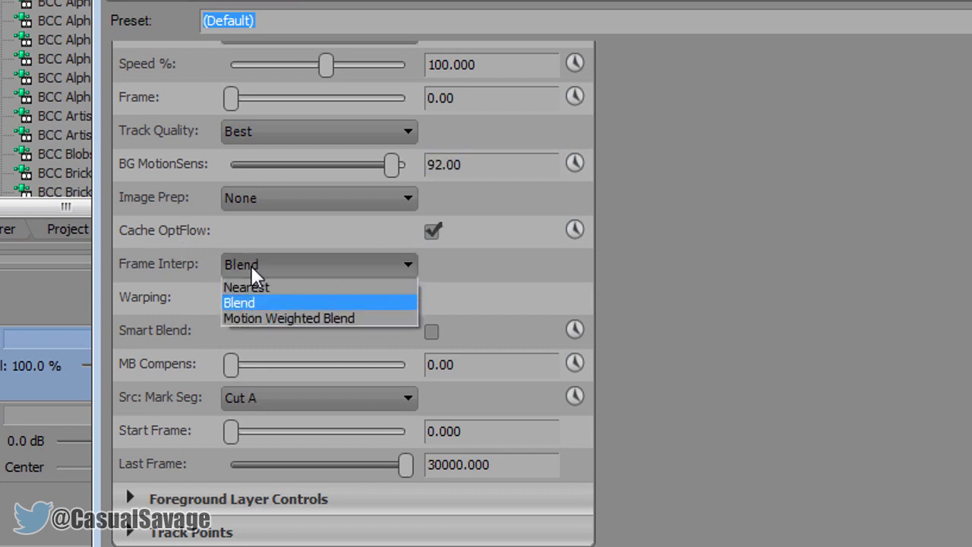
click(258, 318)
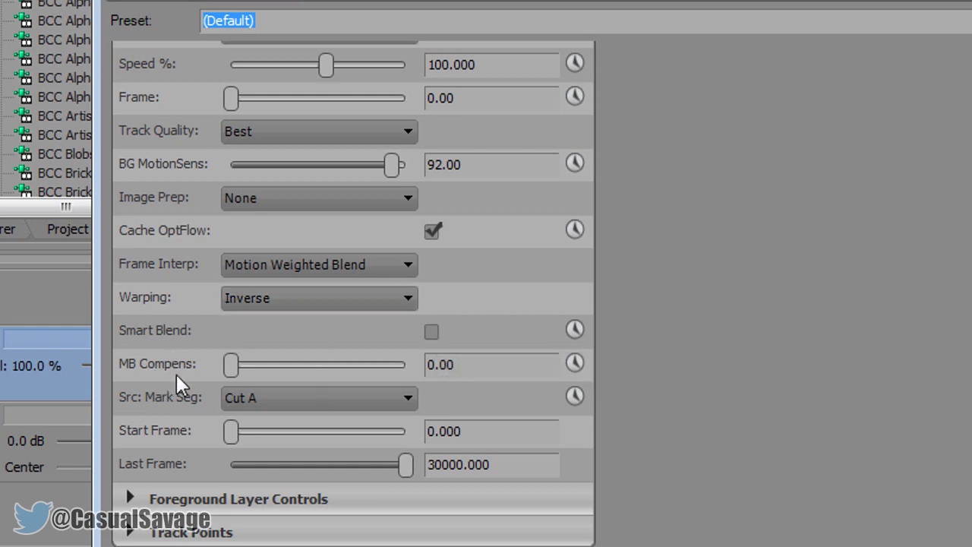
click(297, 398)
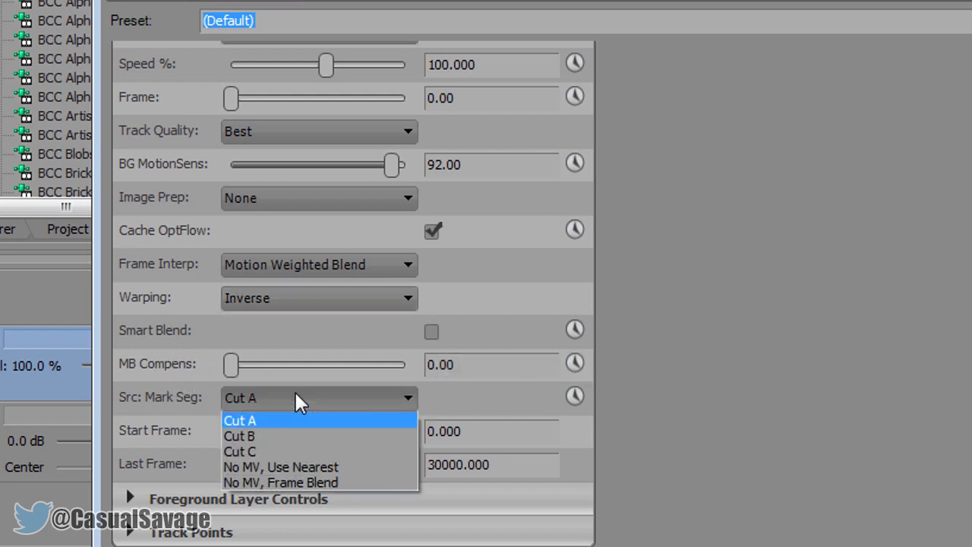
click(296, 399)
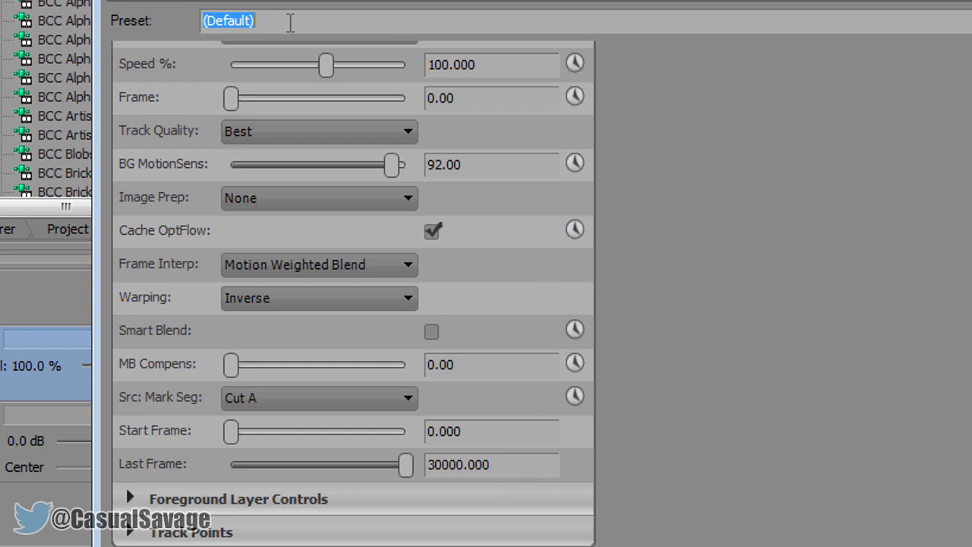
Save the current TwixtorPRO settings as the preset BEST TWIXTOR
click(337, 22)
text(BEST TWIXTOR)
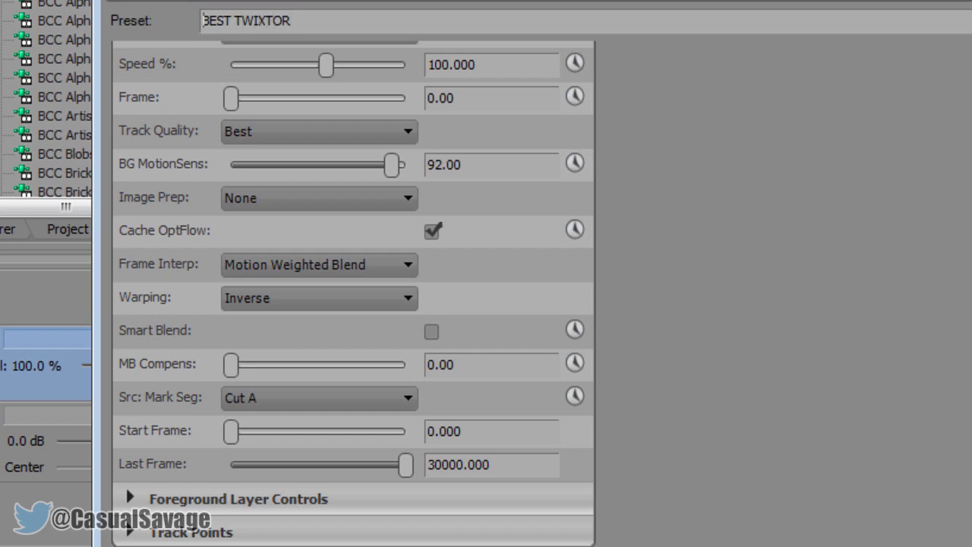
key(Up)
key(Return)
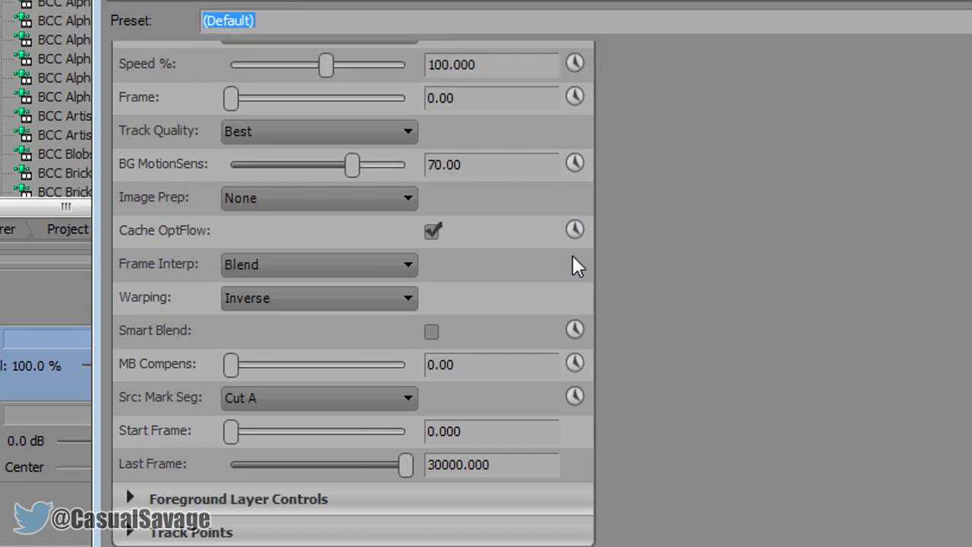
Apply the BEST TWIXTOR preset and close the Video Event FX window
key(alt+Down)
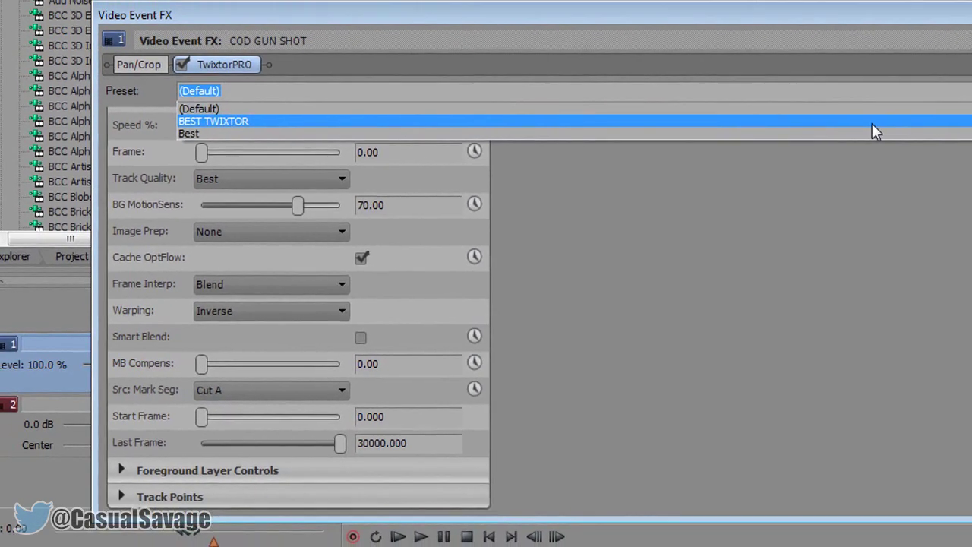
click(873, 132)
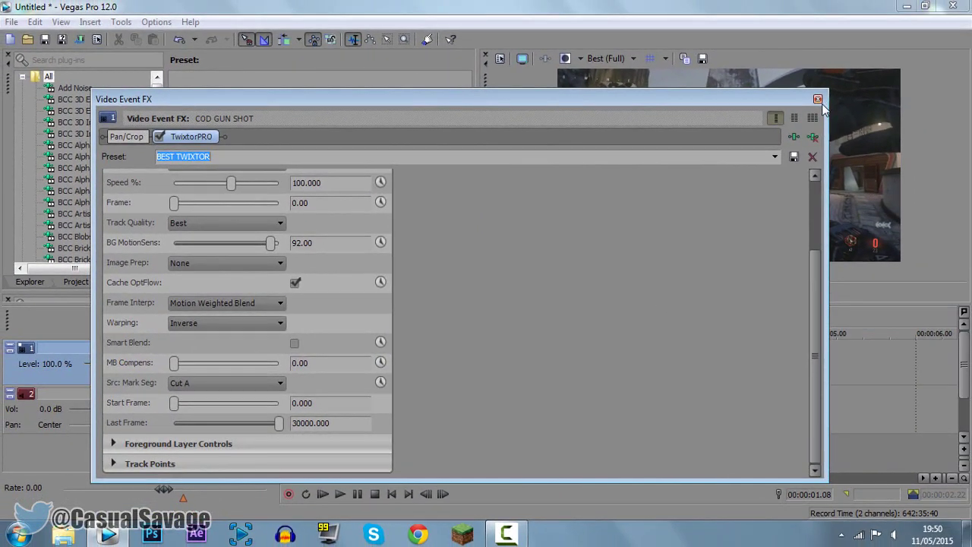
click(818, 99)
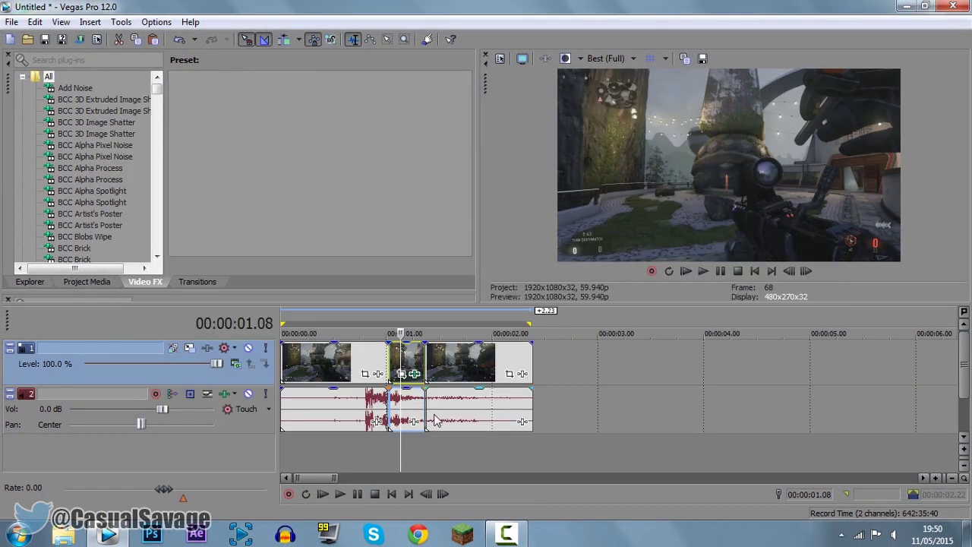
Preview the timeline from just before the slowed middle section
scroll(437, 420, up, 3)
click(517, 411)
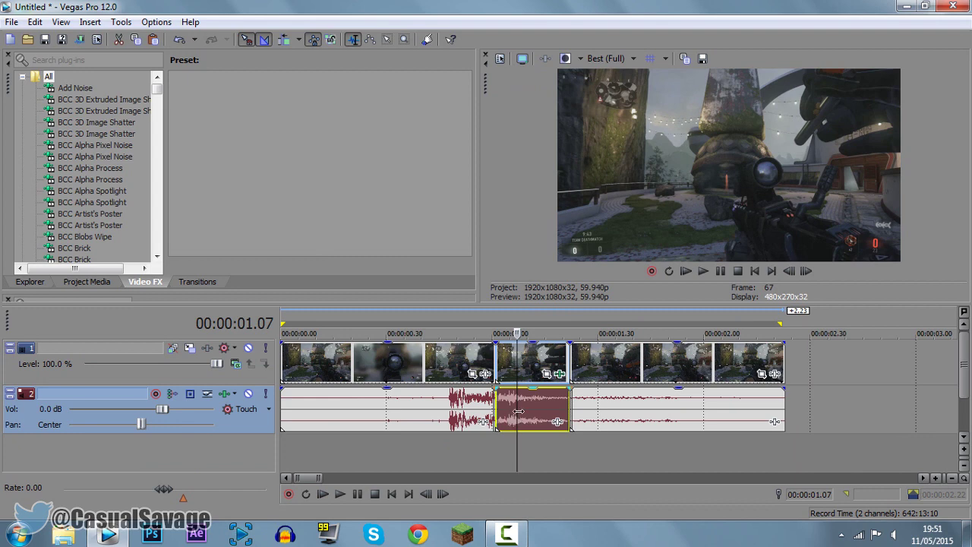
click(418, 414)
click(720, 271)
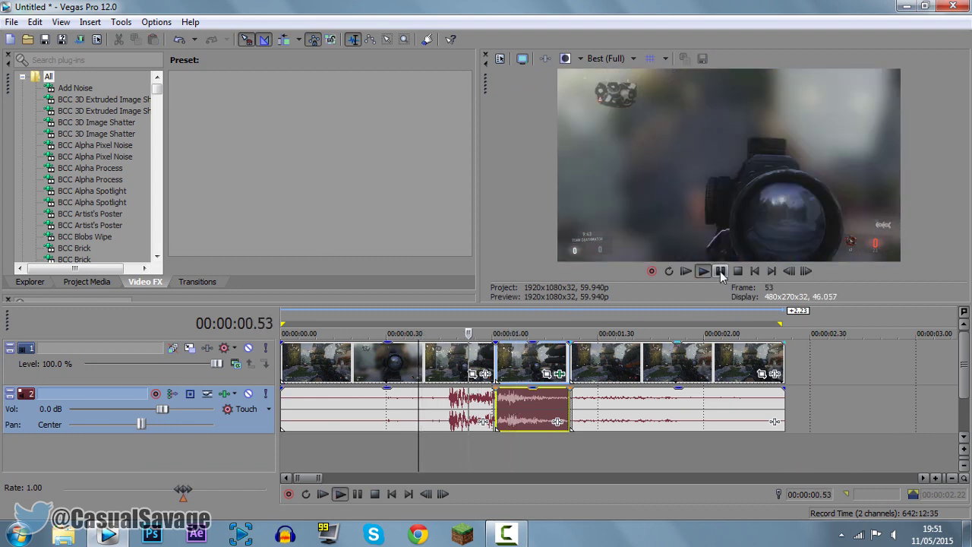
click(720, 272)
Set the middle event's TwixtorPRO Speed % to 20 and close the effects window
click(530, 369)
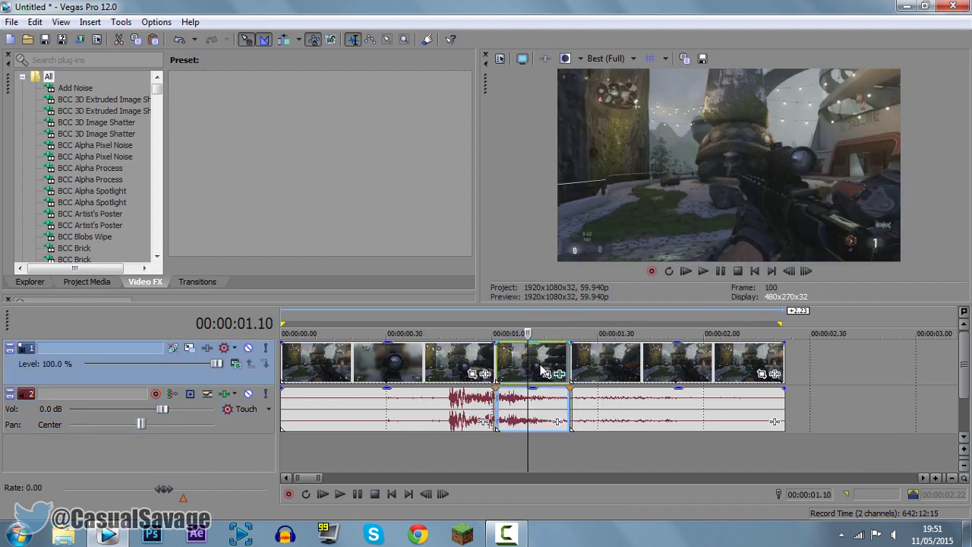
click(560, 372)
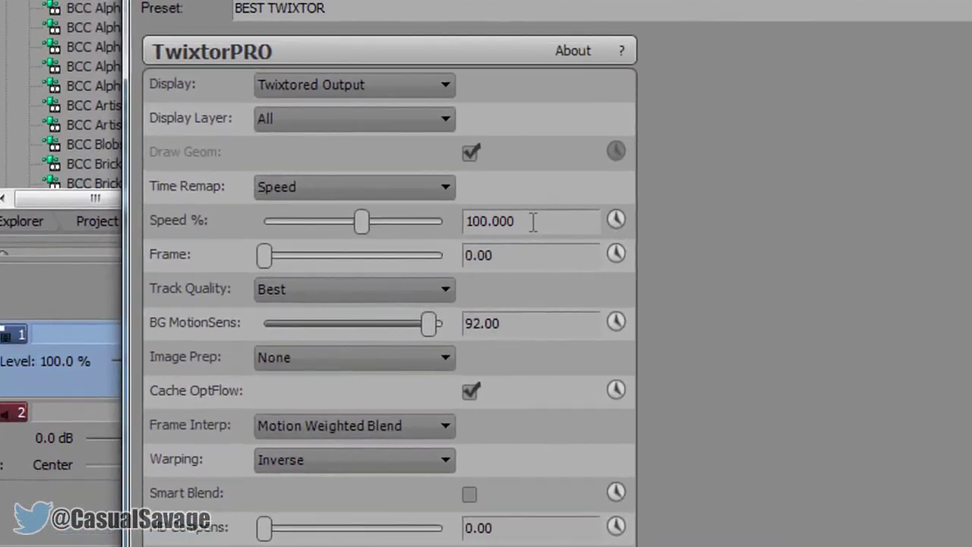
double_click(333, 282)
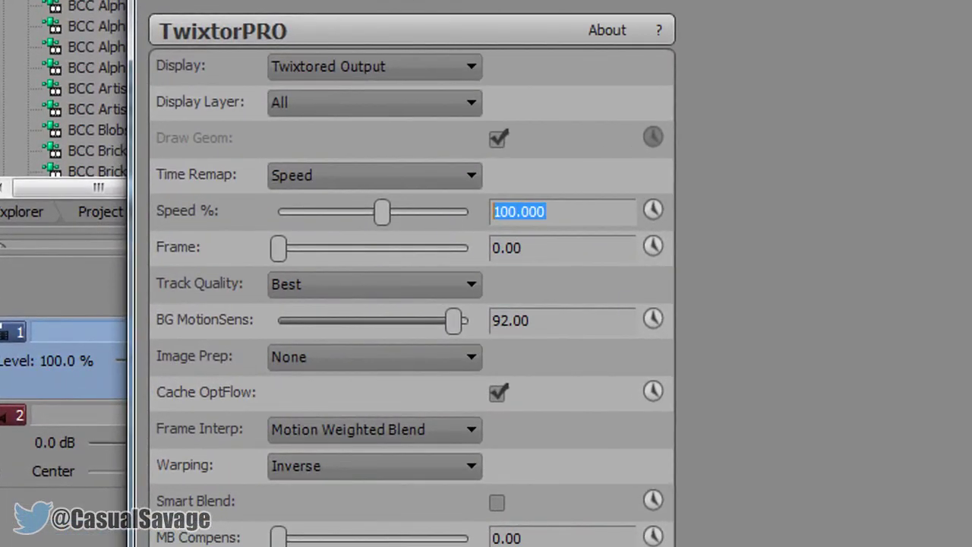
text(0.2)
key(Return)
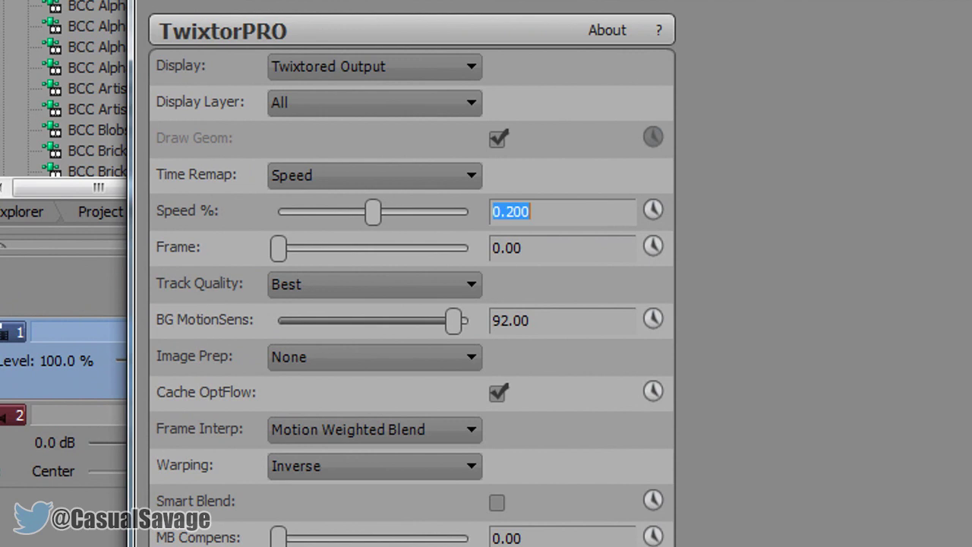
text(100)
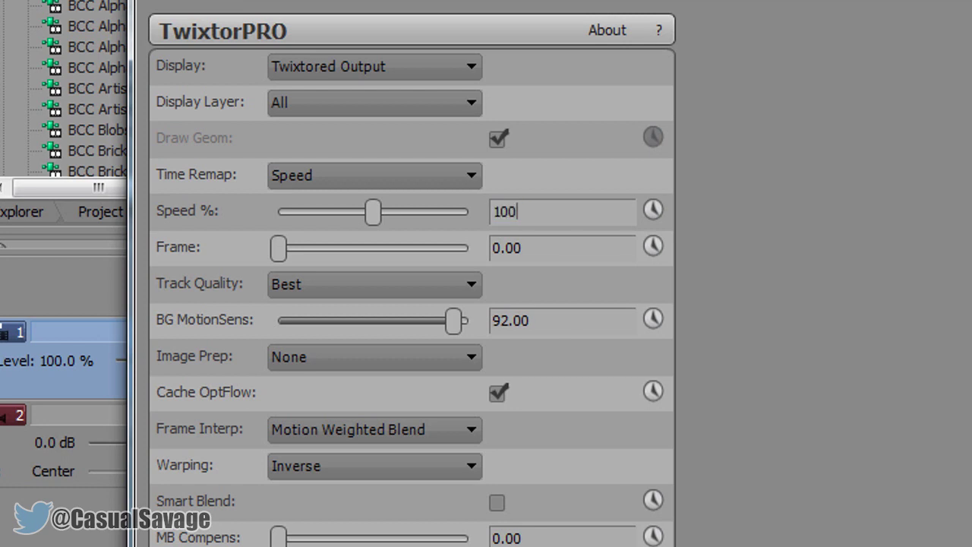
key(Return)
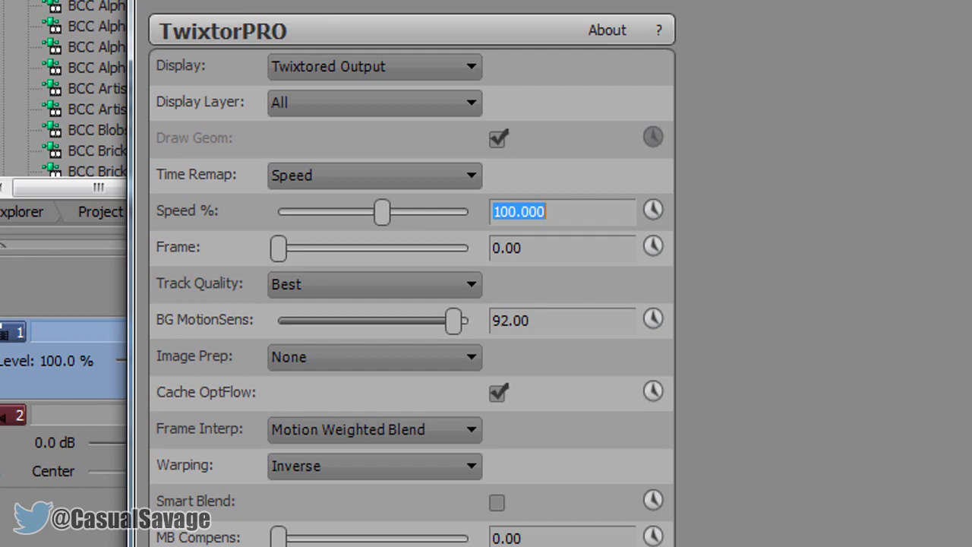
text(20)
key(Return)
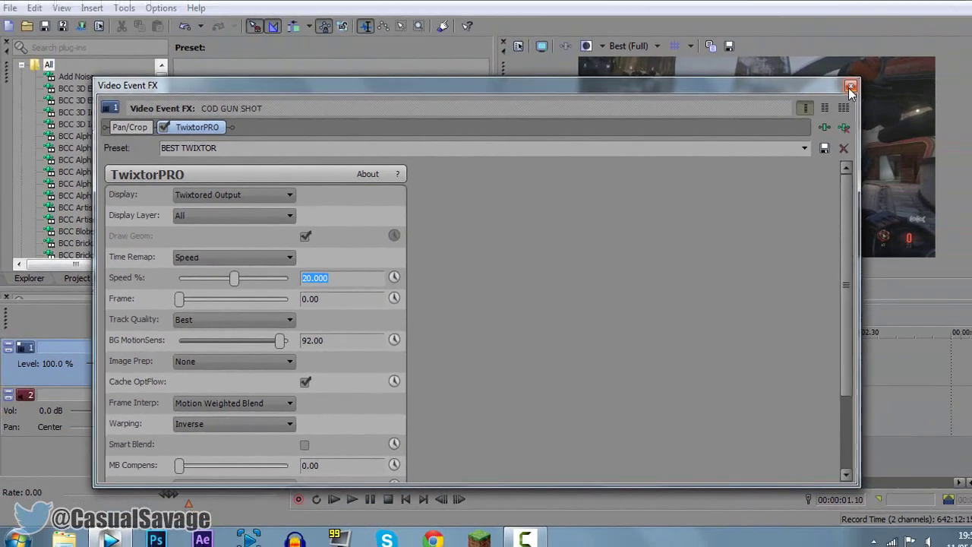
click(959, 47)
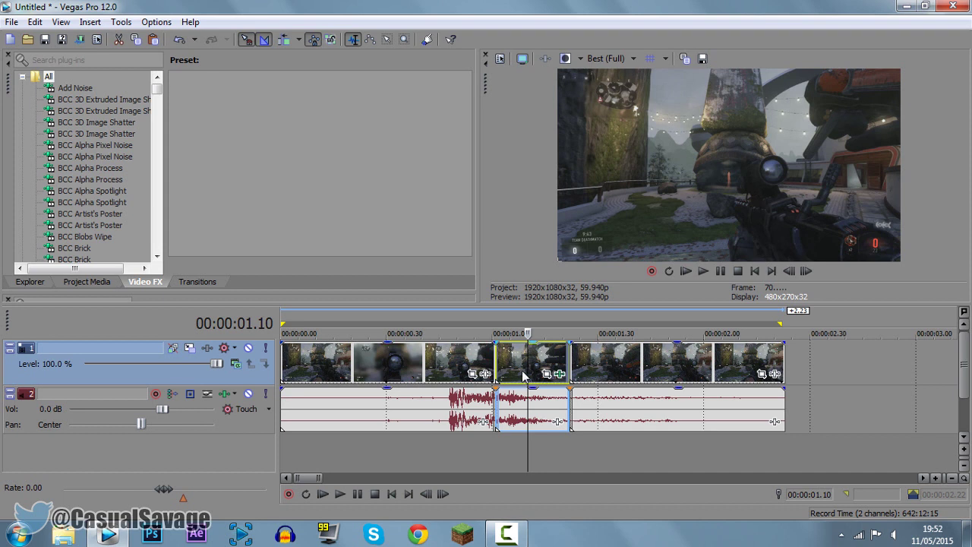
Play the slowed section and stretch the time region from 0.57 to 1.25
click(495, 367)
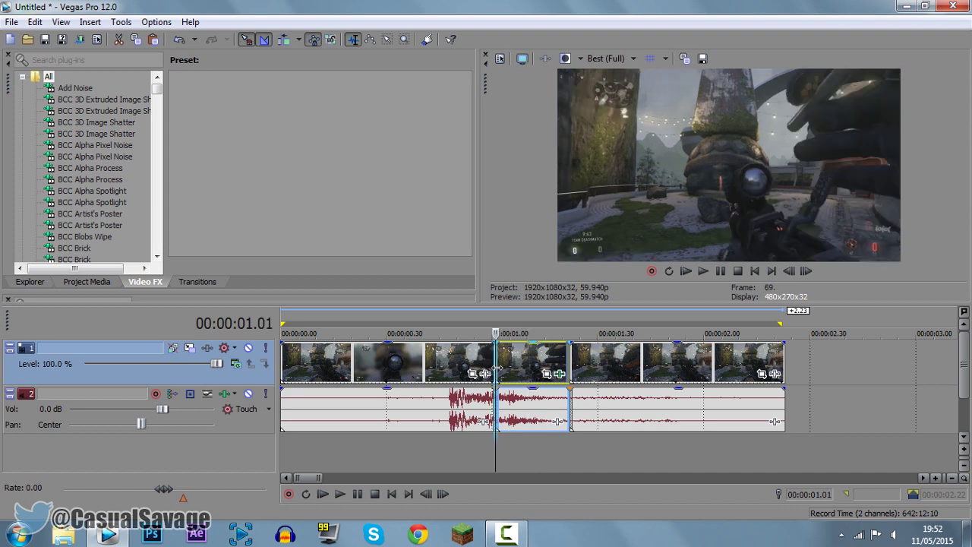
click(721, 273)
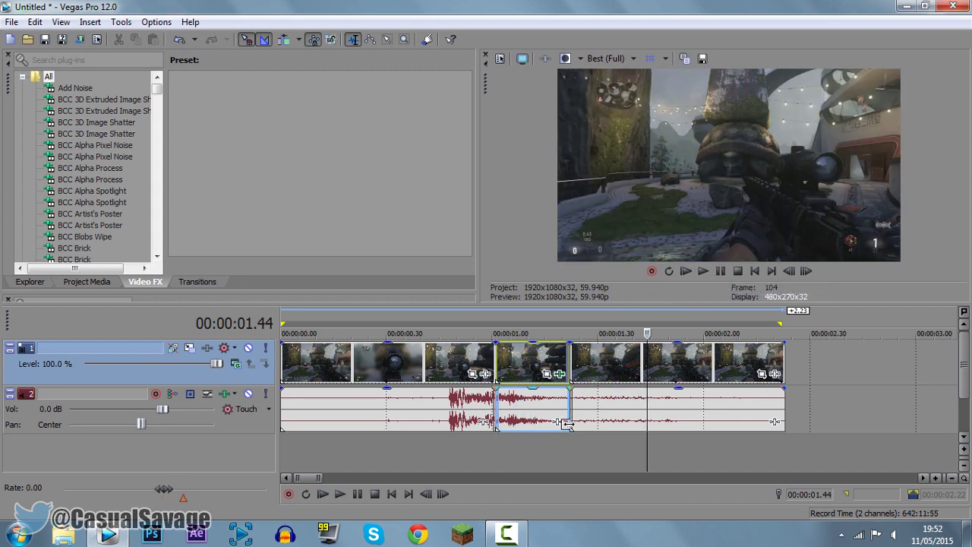
click(532, 419)
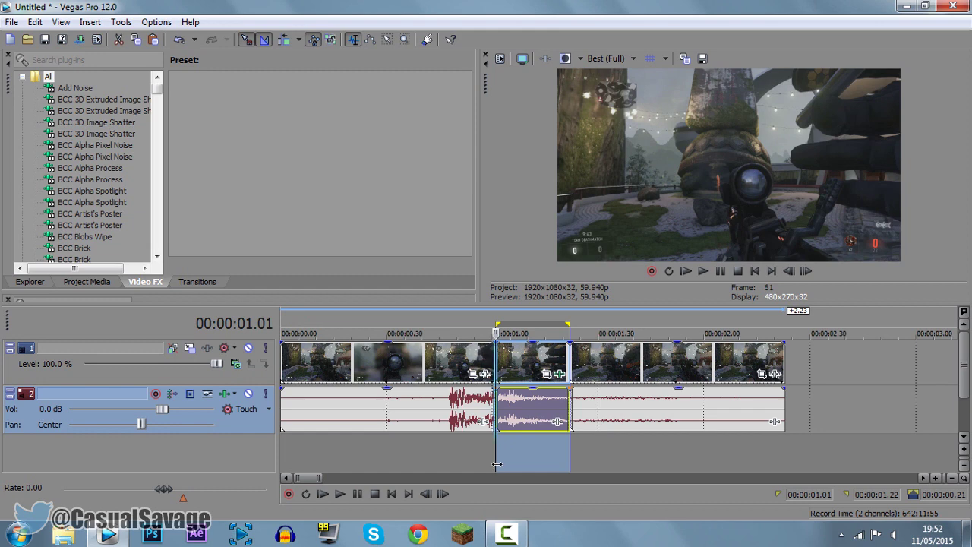
drag(495, 465, 480, 465)
drag(569, 465, 580, 464)
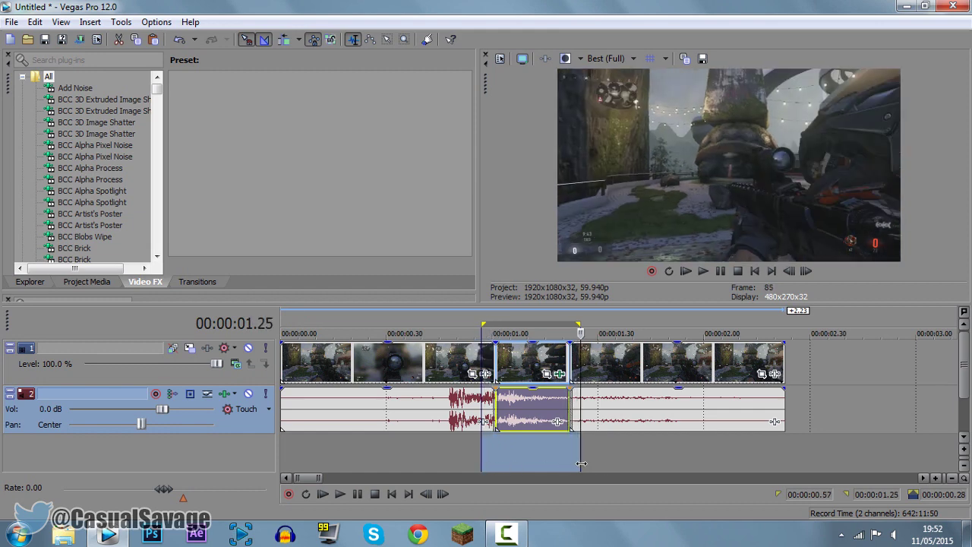
key(Left)
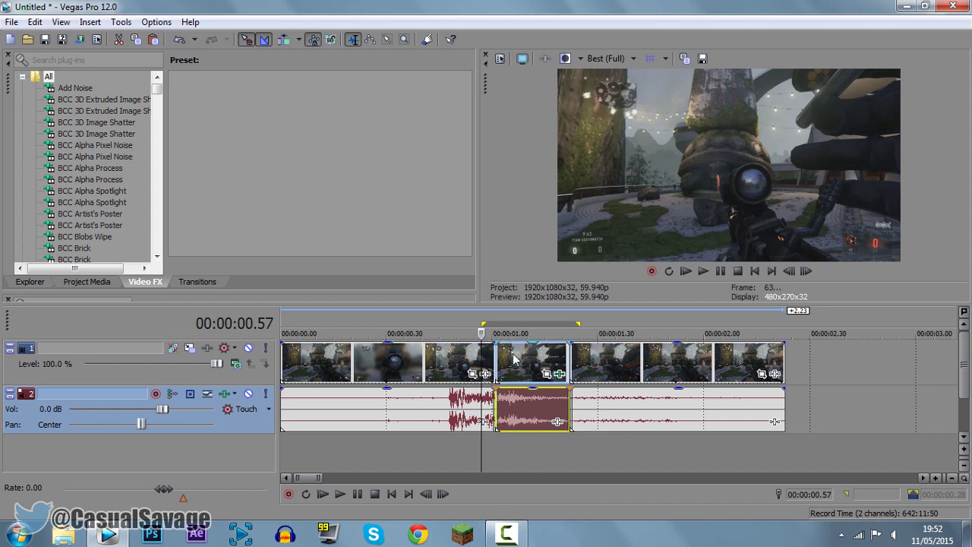
Park the playhead at 1.13 in the slowed event and select the whole 2.23-second project
click(501, 365)
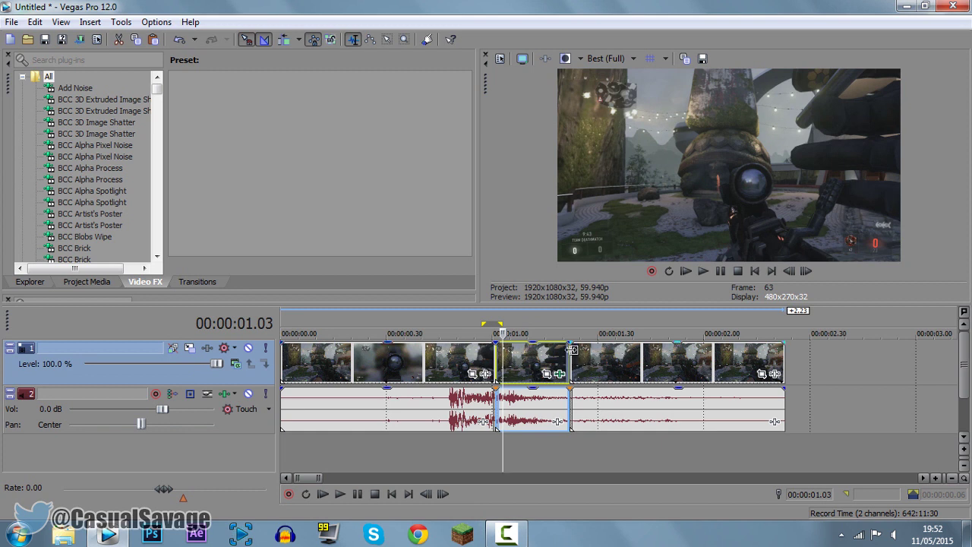
click(537, 363)
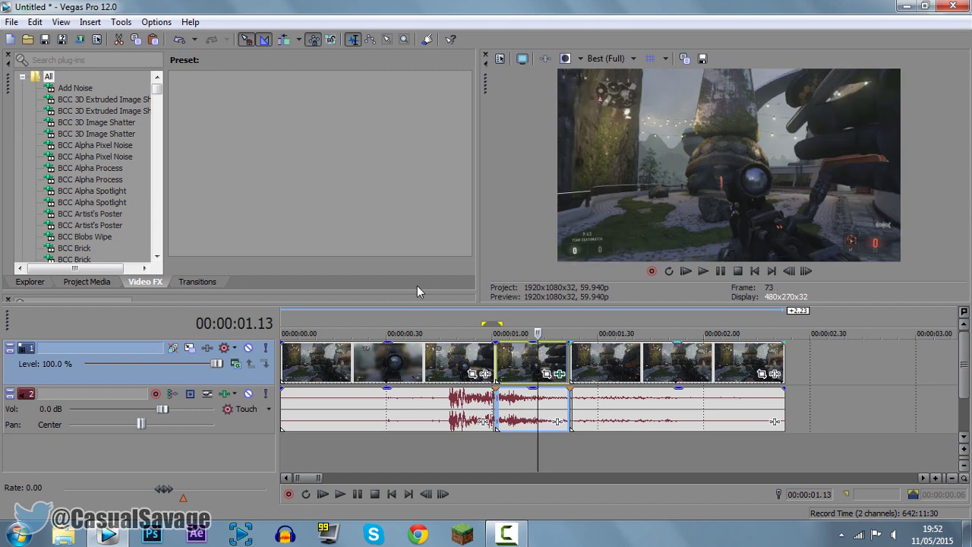
double_click(426, 332)
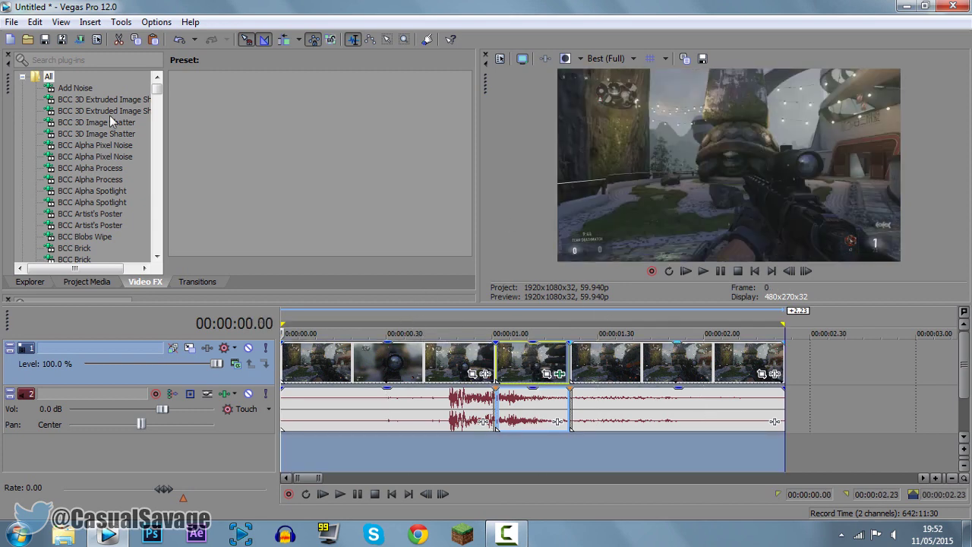
Render the project with the MainConcept AVC Internet HD 1080p template as 'SLOW MO'
click(11, 22)
click(46, 125)
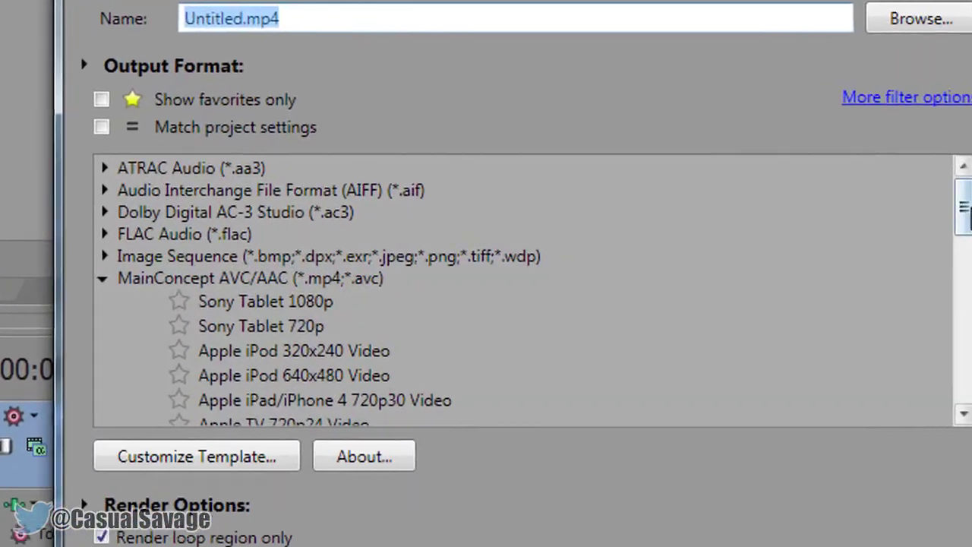
scroll(564, 338, down, 2)
scroll(527, 293, down, 3)
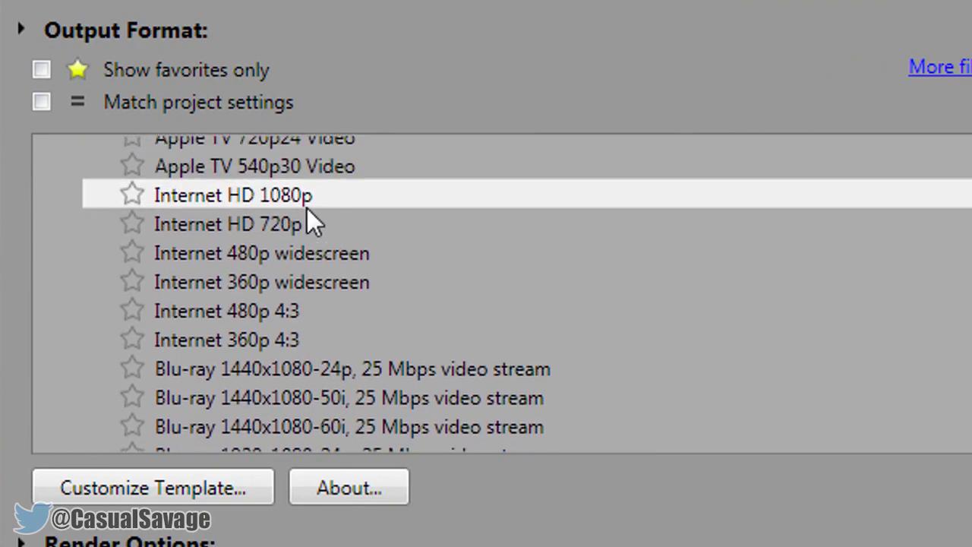
click(305, 199)
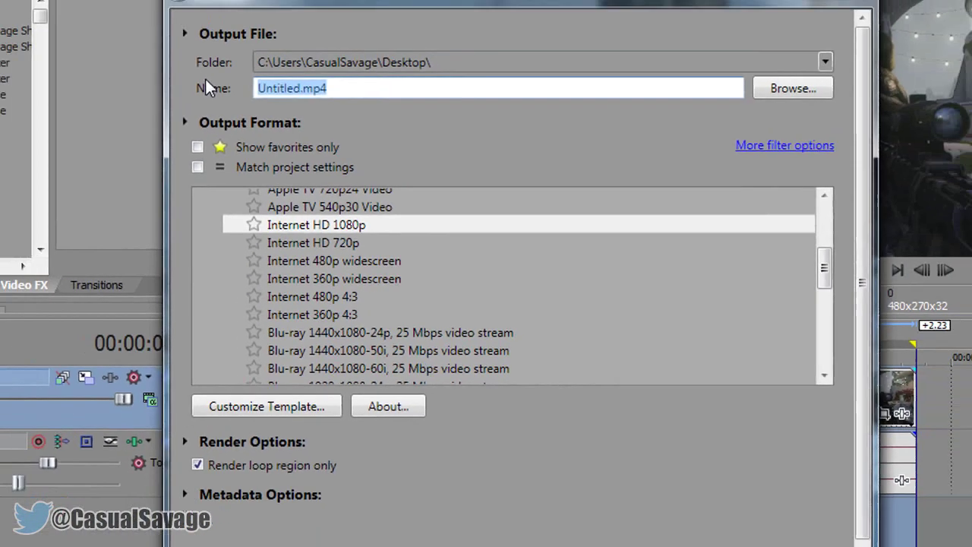
text(SLOW MO)
key(Return)
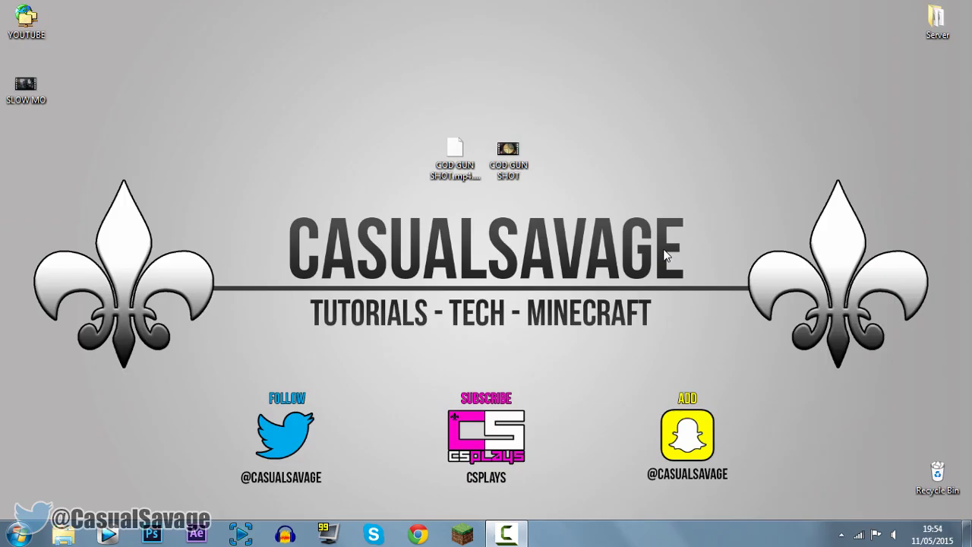
double_click(26, 87)
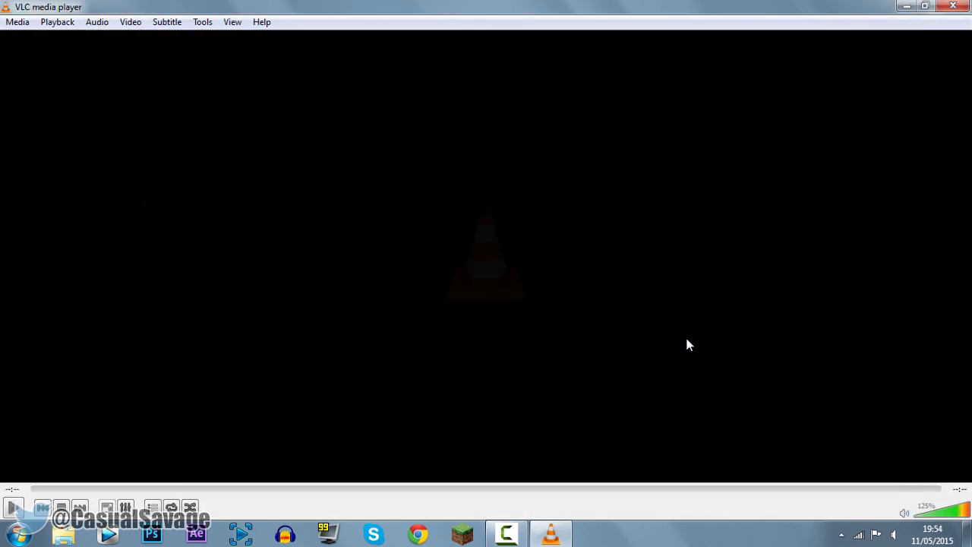
click(953, 6)
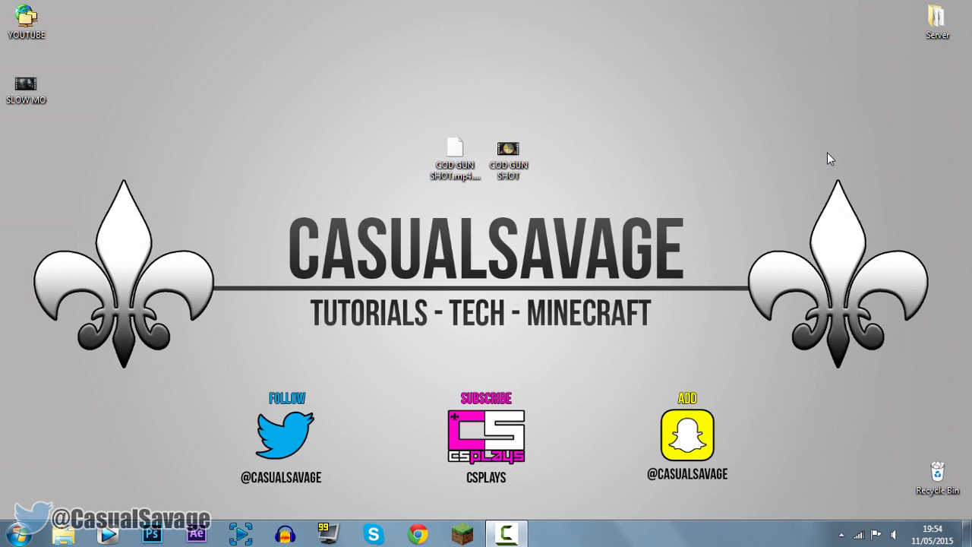
Confirm SLOW MO is 1920×1080, 29 fps, two seconds, then move it beside the COD GUN SHOT files
click(25, 85)
key(alt+Return)
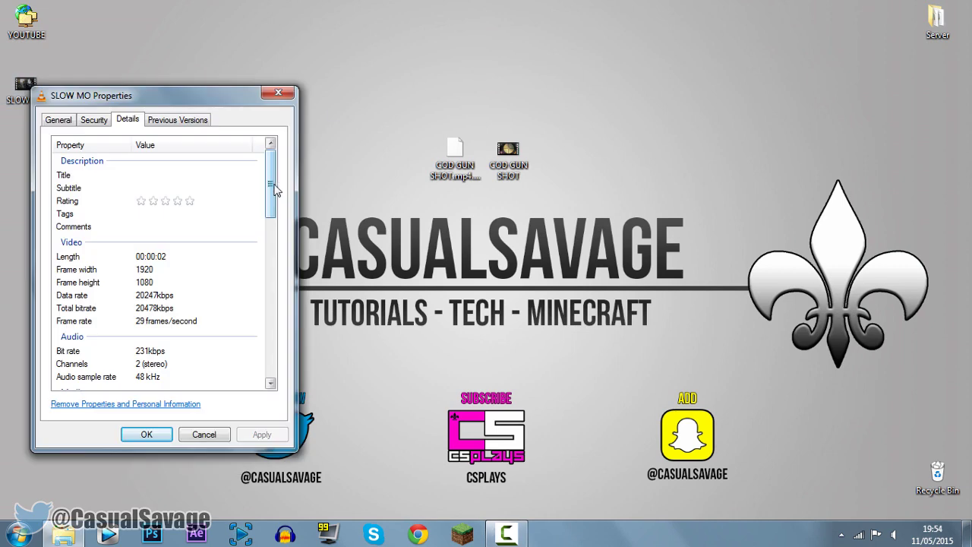
click(152, 434)
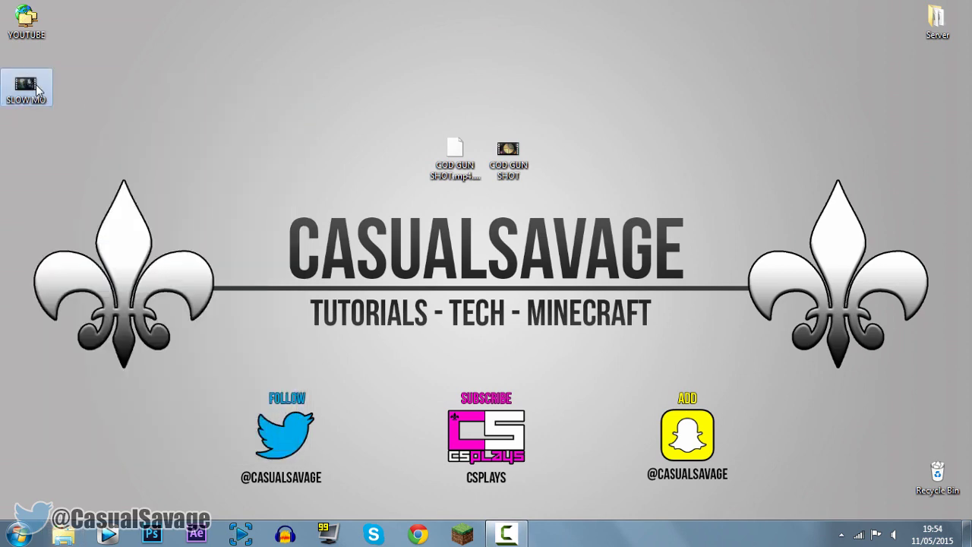
drag(36, 85, 411, 155)
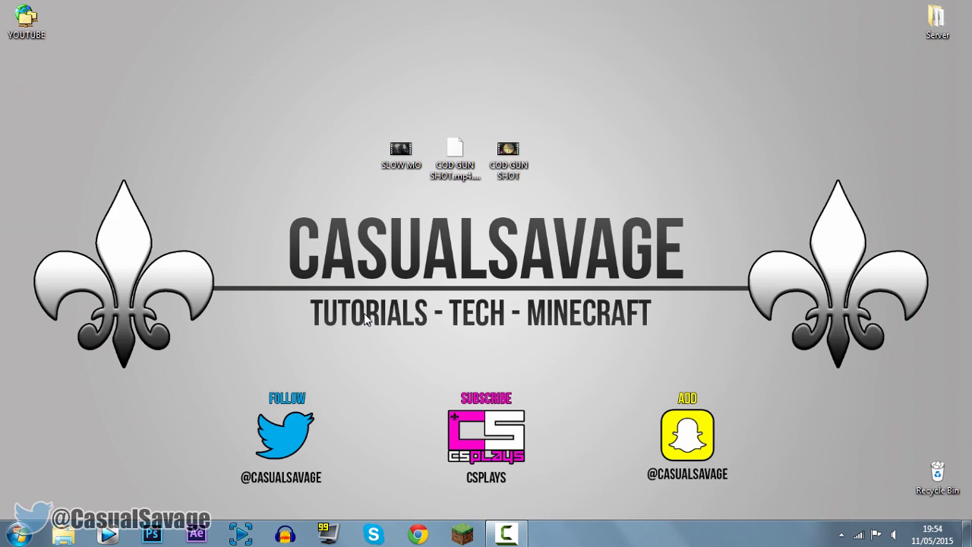